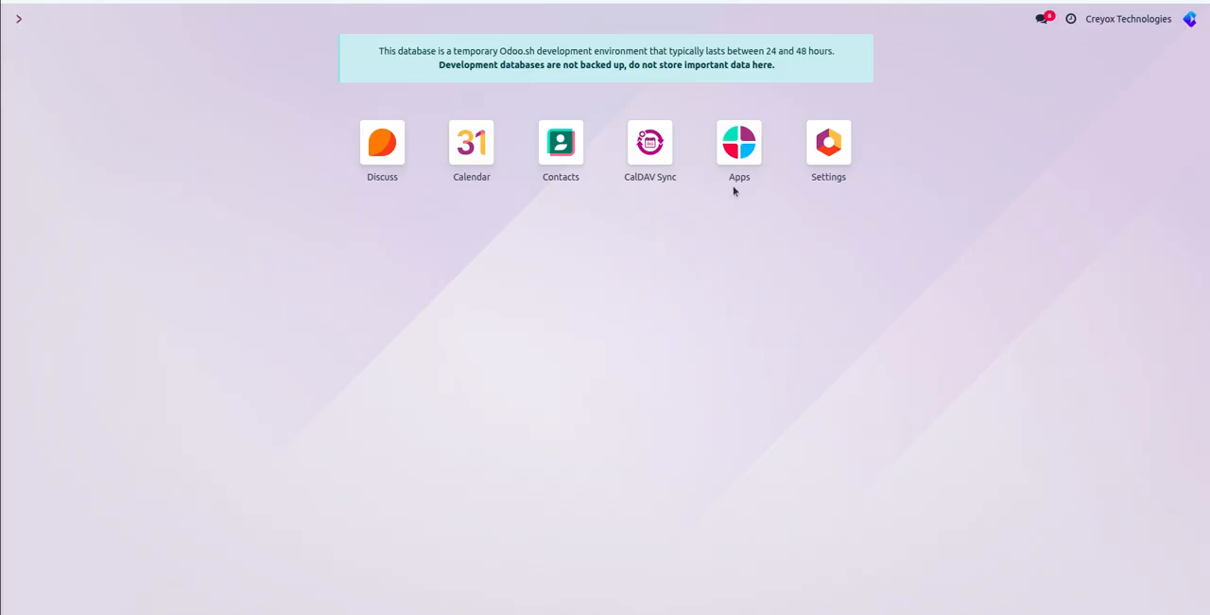
Open the Zoho Calendar account in CalDAV Sync and review its connection and sync options.
left_click(647, 157)
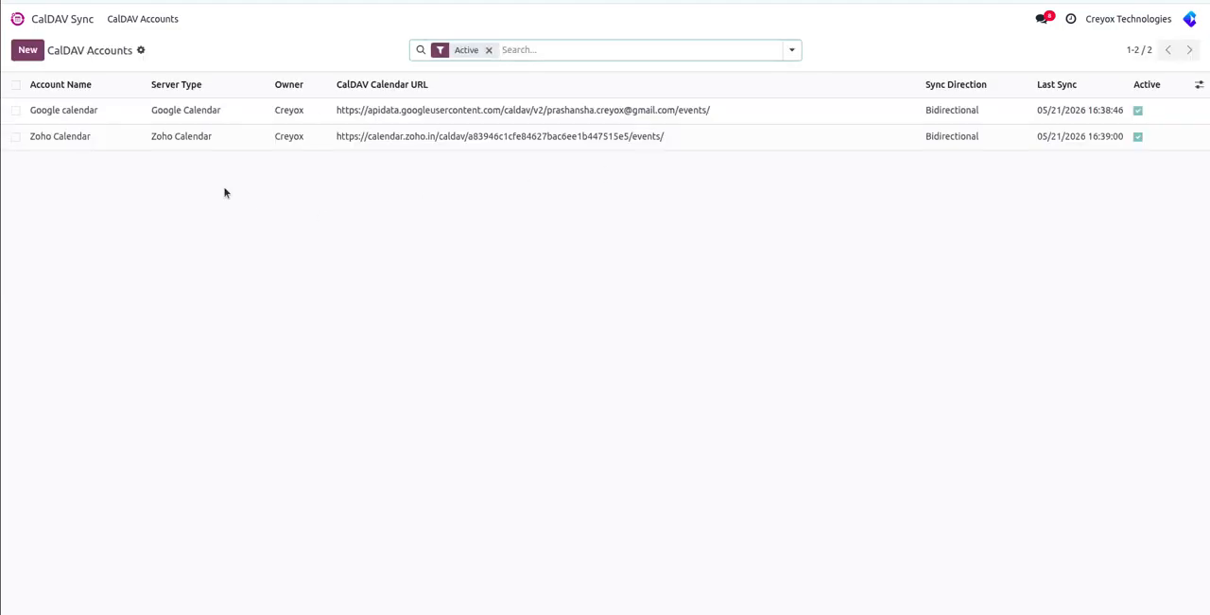
left_click(172, 144)
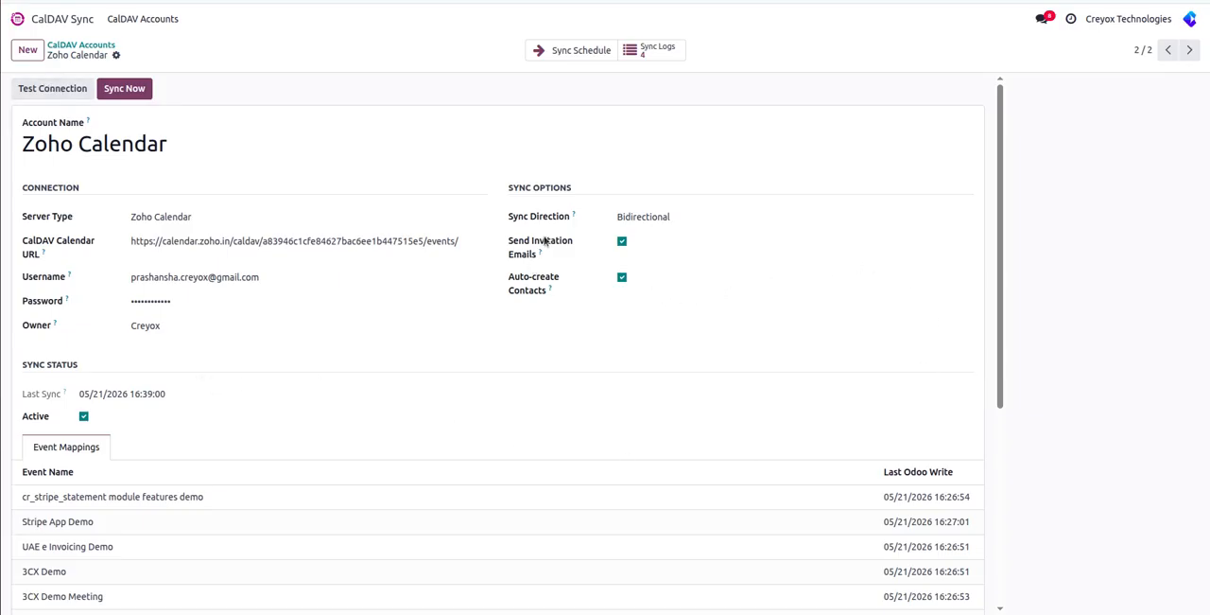
mouse_move(547, 287)
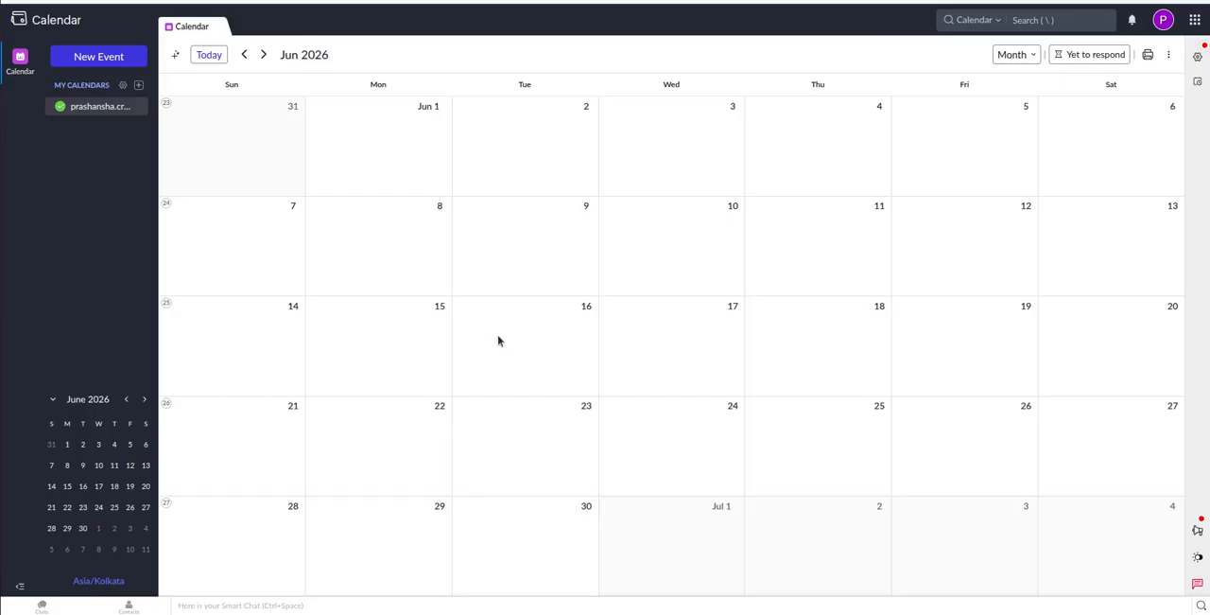
Switch to Zoho Calendar and start an all-day event titled "Module demo" on 09 Jun 2026, opening its full options.
left_click(528, 260)
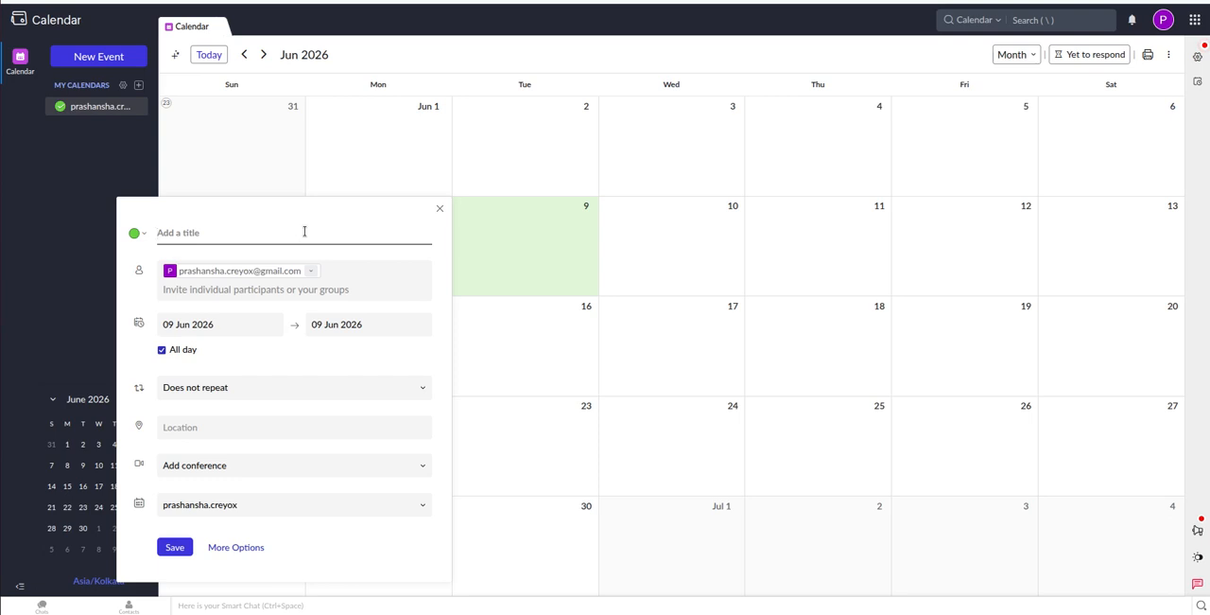
type("Module demom")
key("BackSpace")
key("BackSpace")
left_click(244, 553)
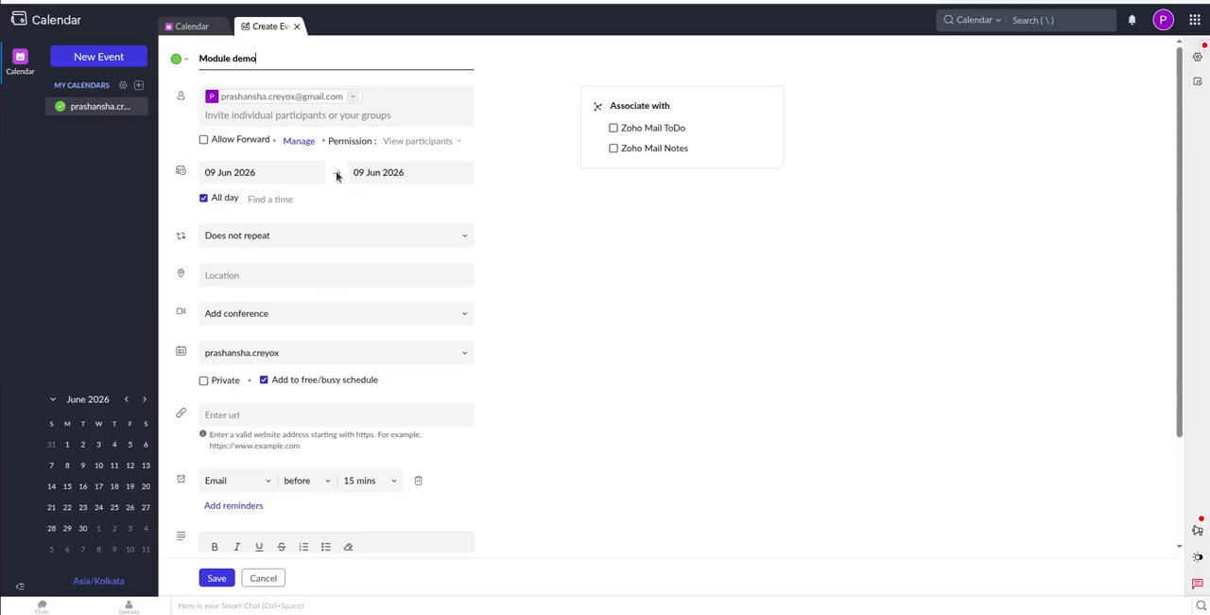
left_click(339, 114)
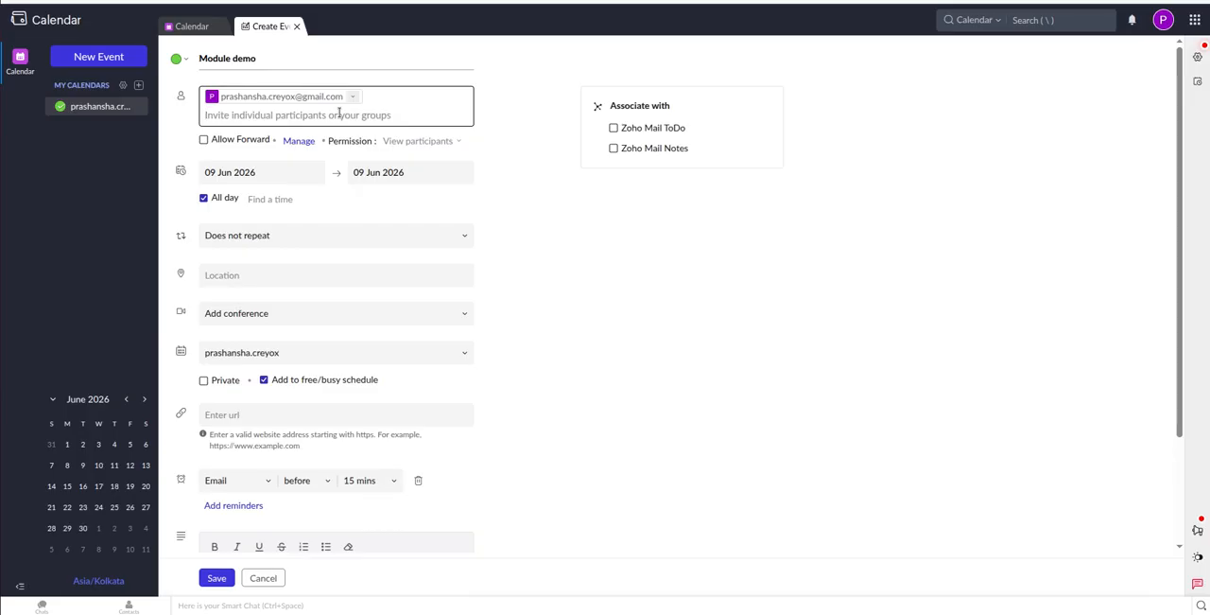
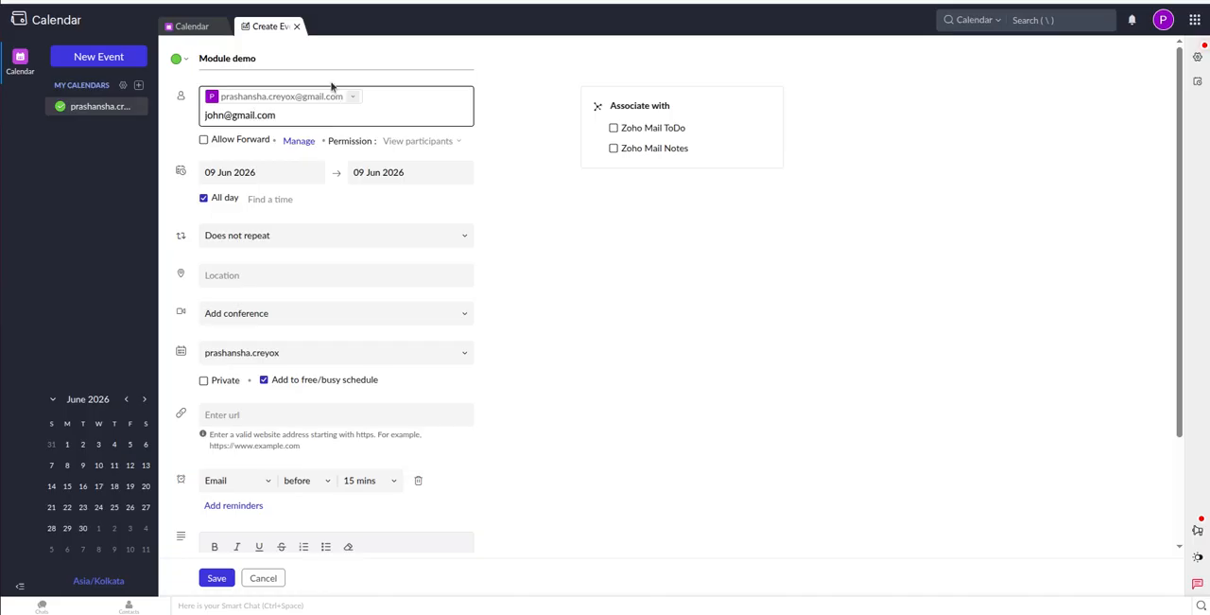
left_click(520, 161)
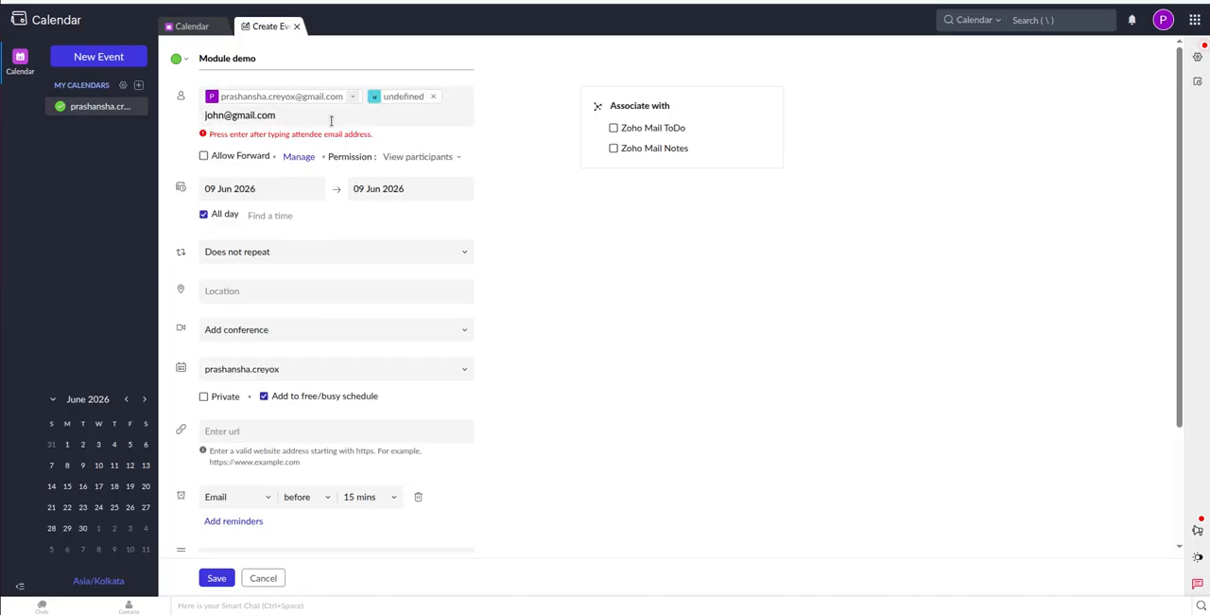
left_click(302, 115)
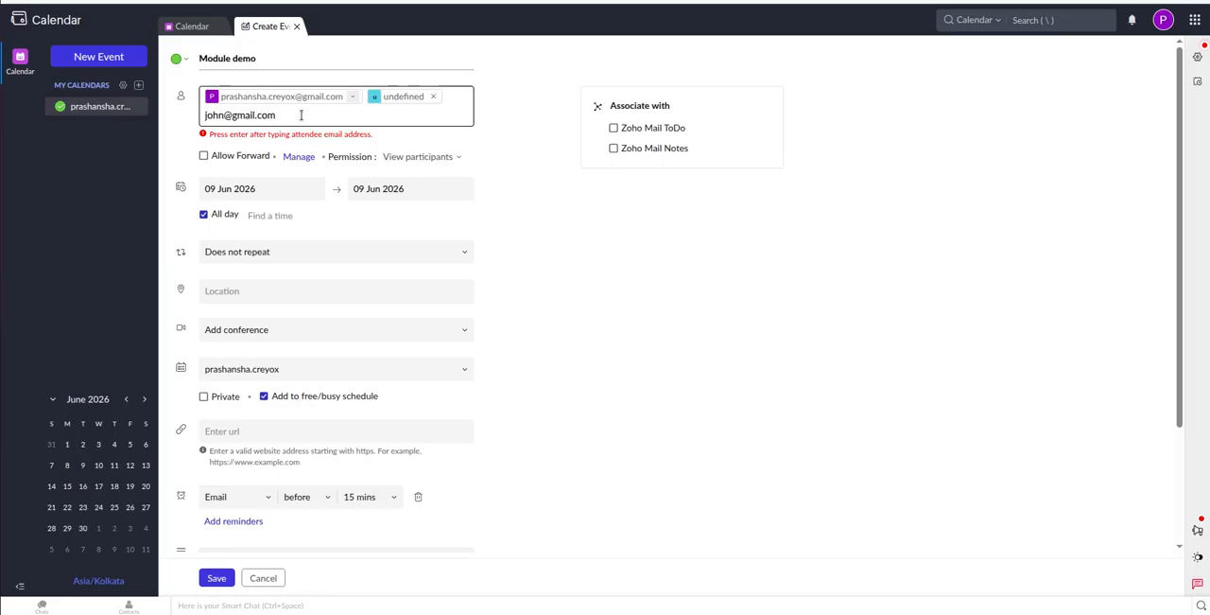
left_click_drag(302, 115, 203, 118)
key("Return")
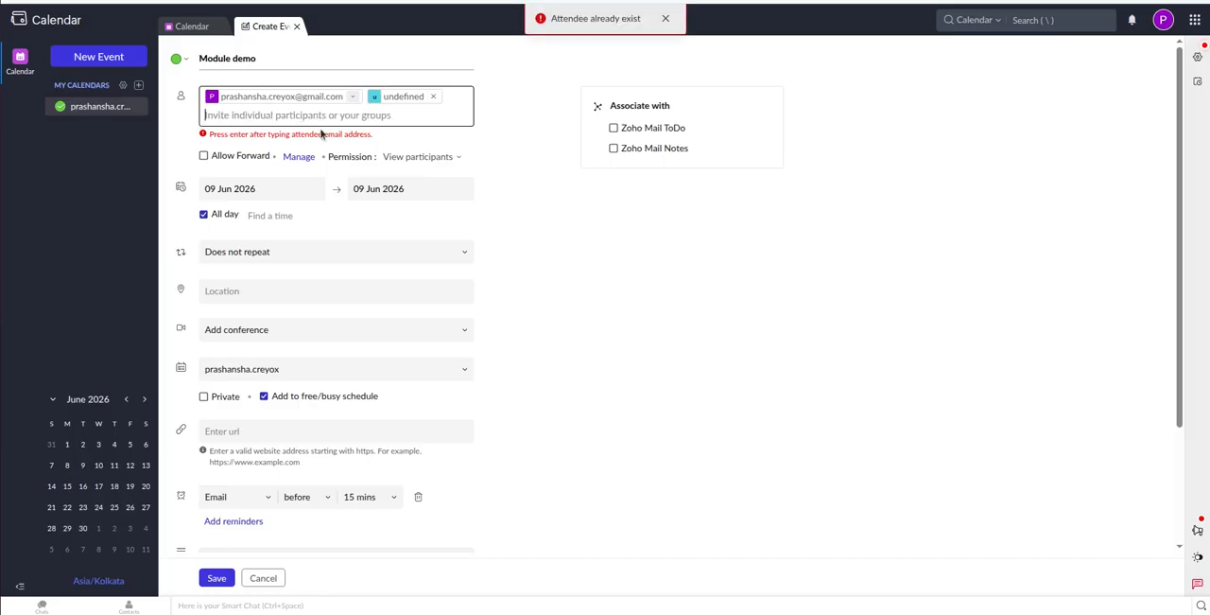
left_click(434, 96)
left_click(409, 101)
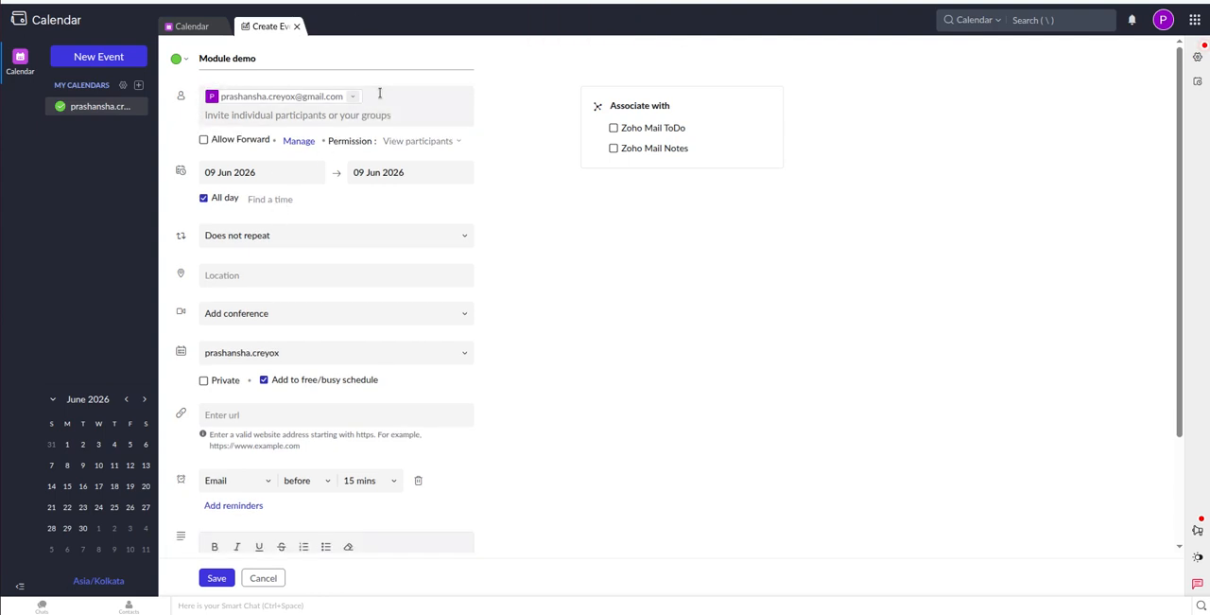
Add an attendee to the Module demo event by entering the participant's e-mail address.
left_click(376, 115)
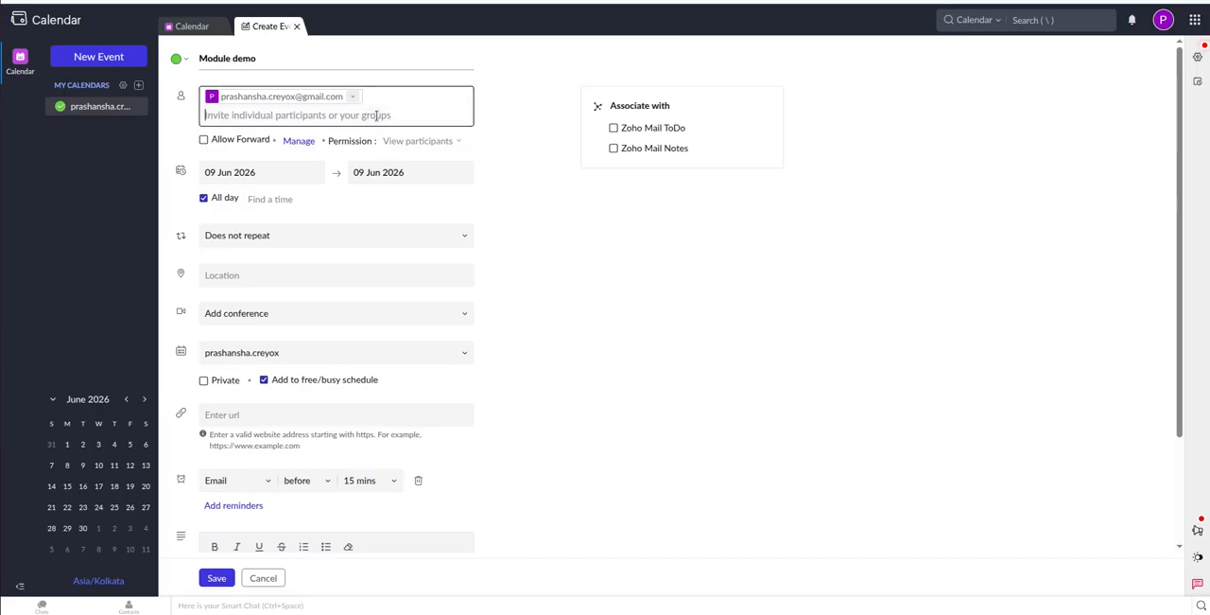
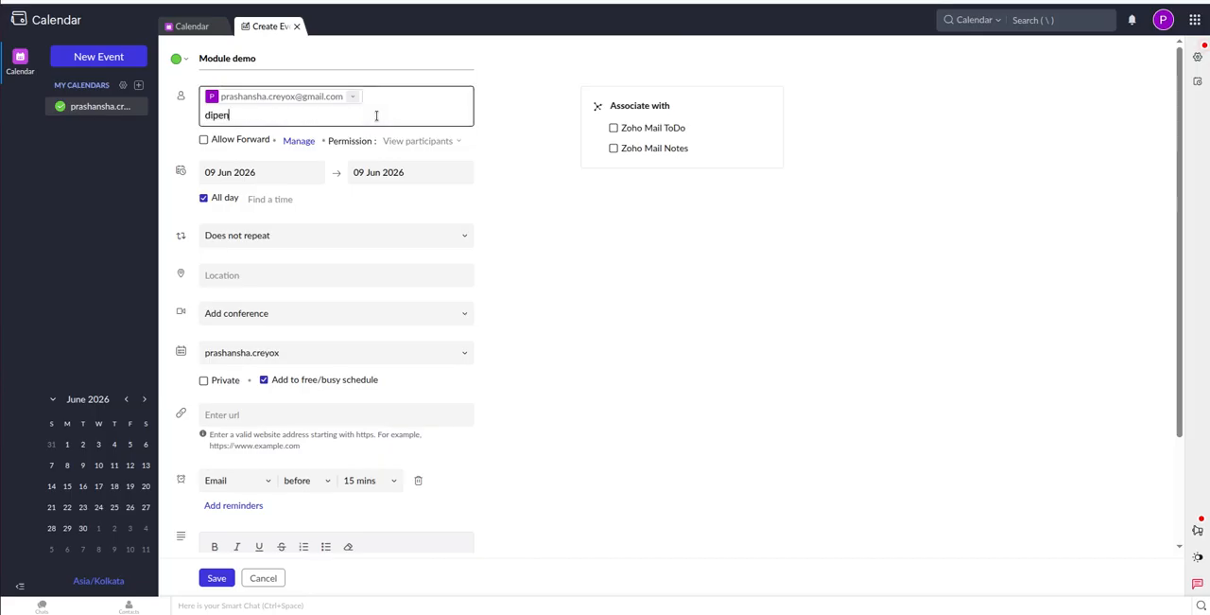
key("Return")
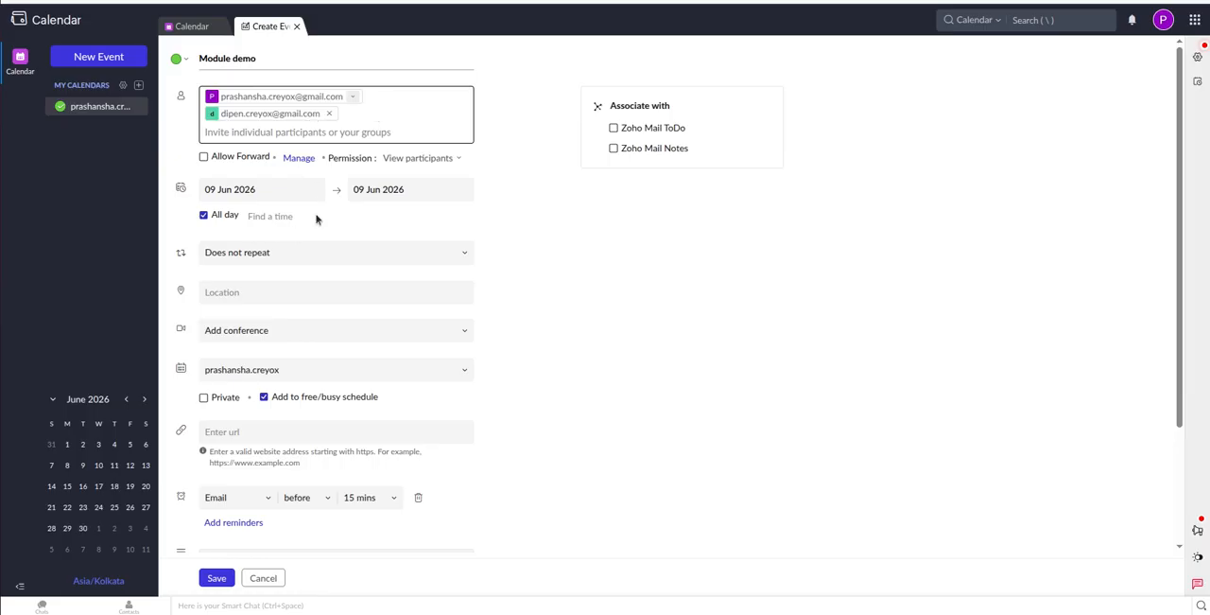
Save the Module demo event with the event invitation option set to None.
left_click(217, 578)
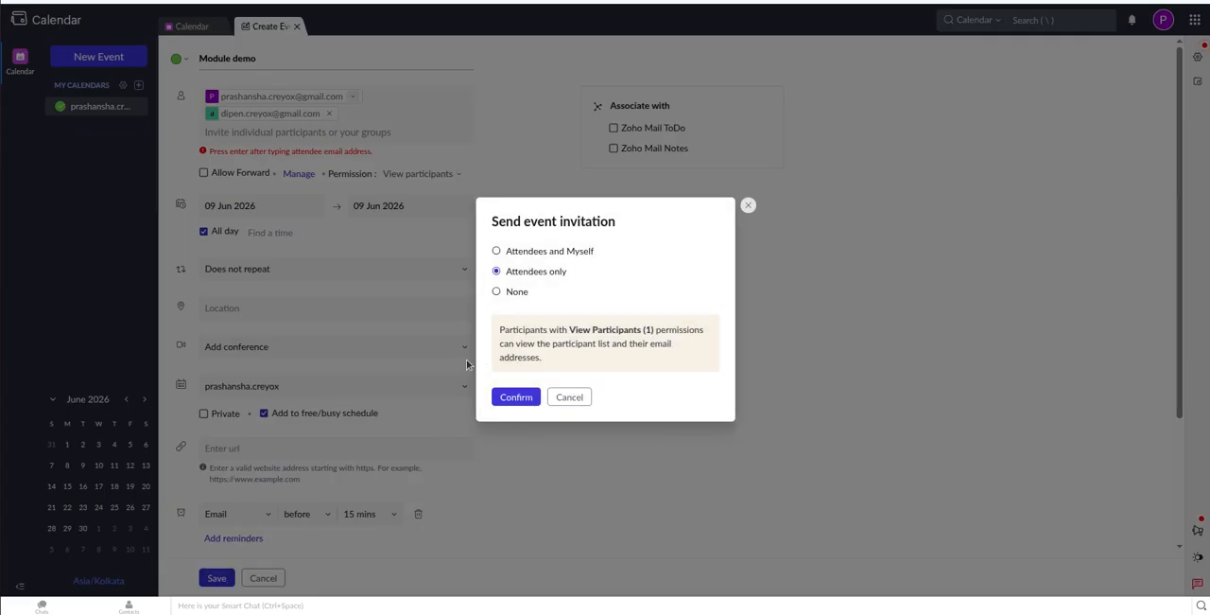
left_click(496, 292)
left_click(511, 396)
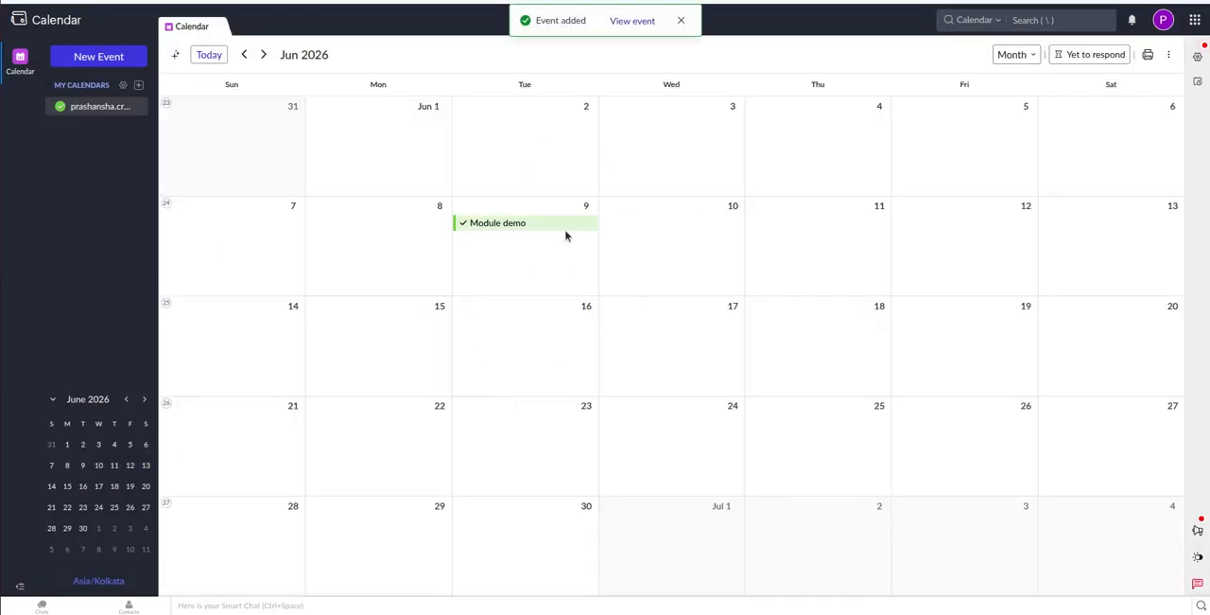
Switch to Odoo and run an immediate sync of the Zoho Calendar account.
left_click(189, 1)
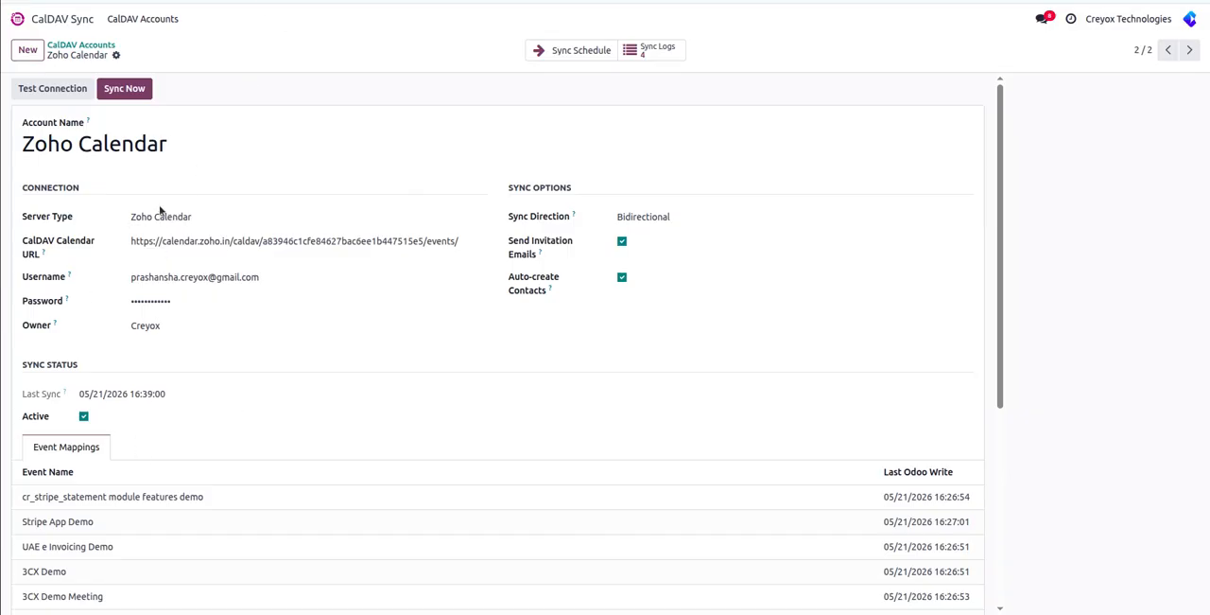
left_click(111, 88)
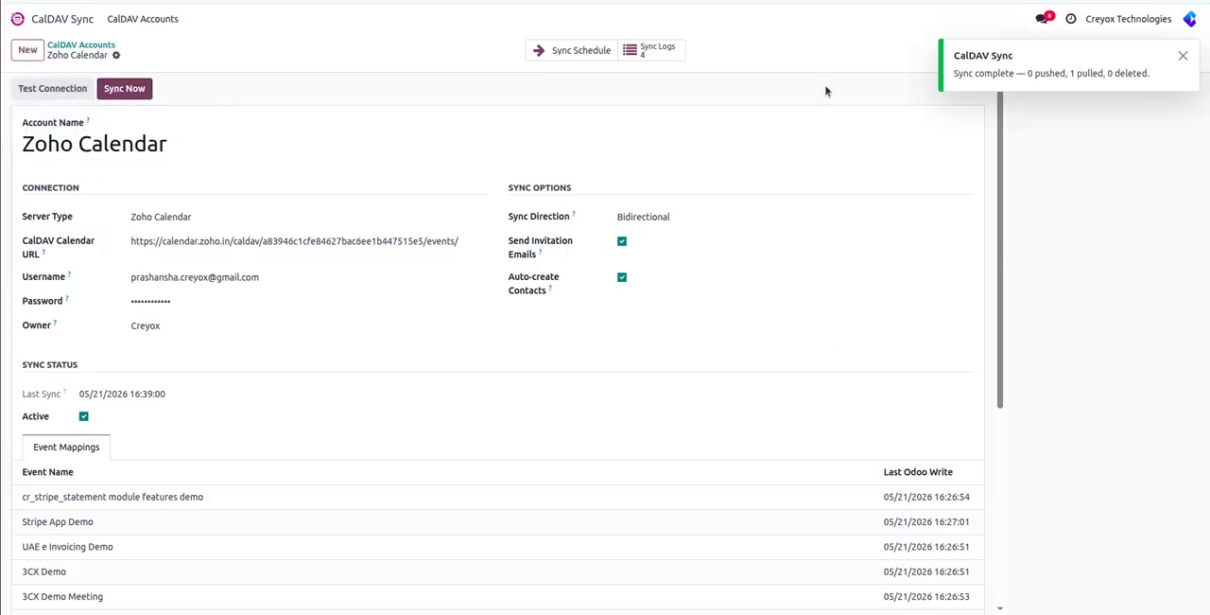
Decline the browser's password update, then show June 2026 in Odoo's Calendar and view the Module demo event on June 9.
left_click(39, 18)
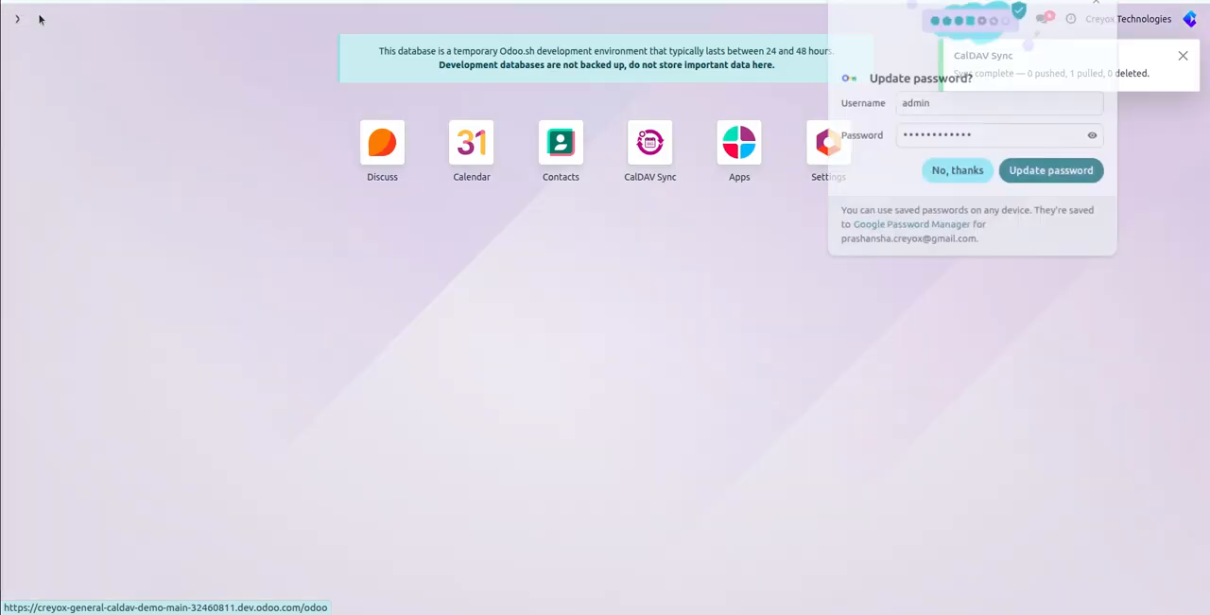
left_click(968, 176)
left_click(470, 140)
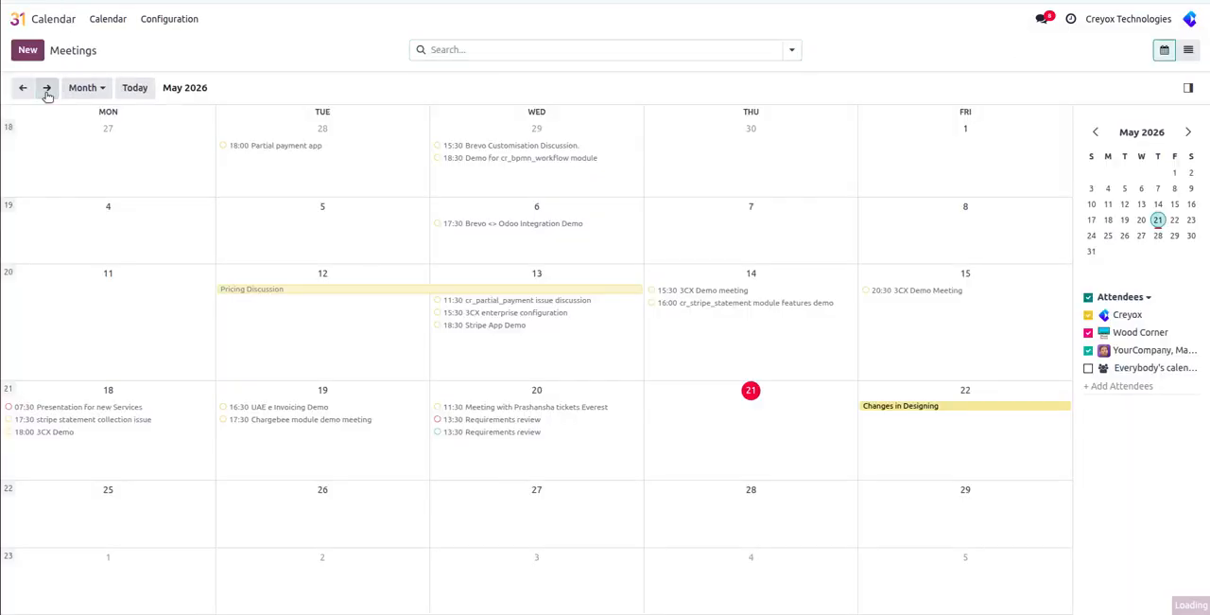
left_click(47, 88)
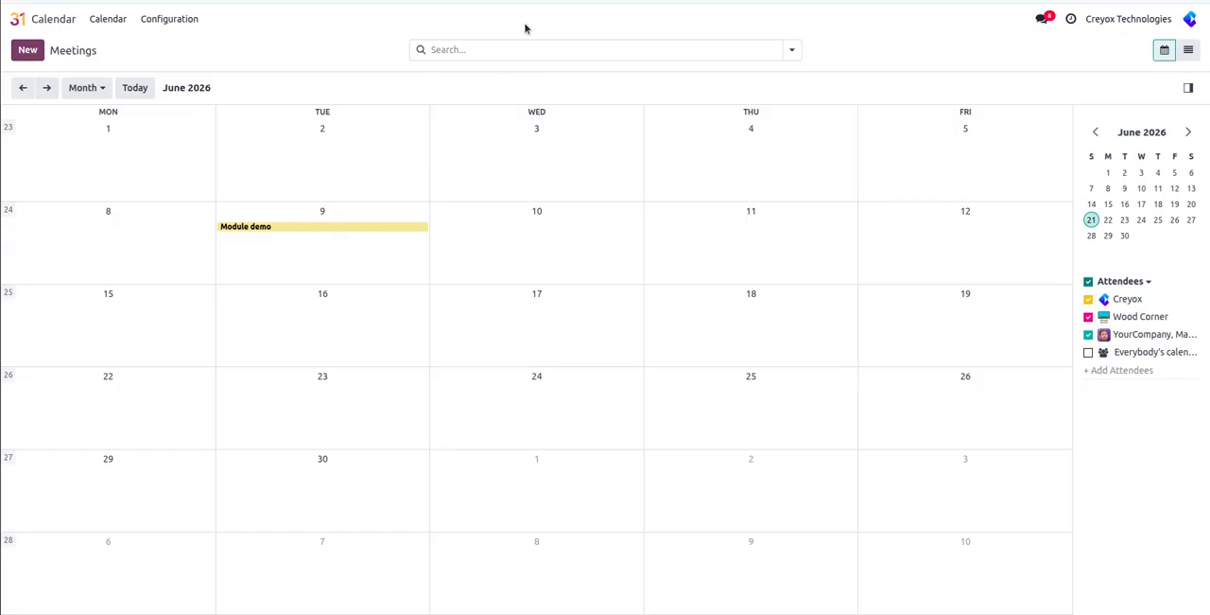
left_click(356, 232)
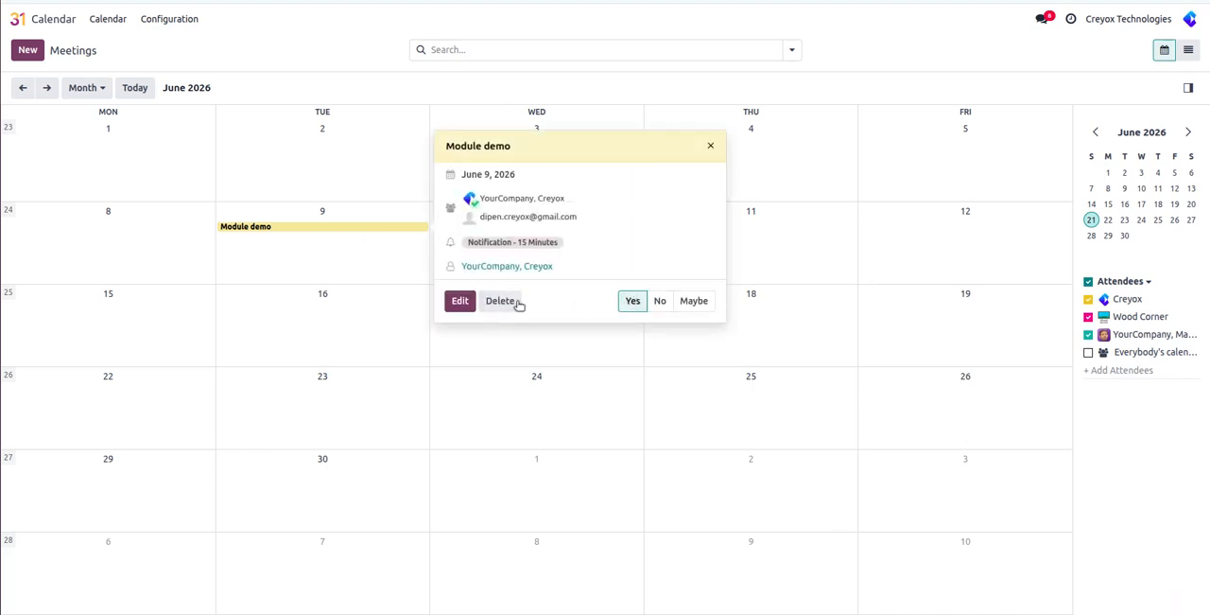
Edit the Module demo meeting to turn off All Day and save the change.
left_click(461, 305)
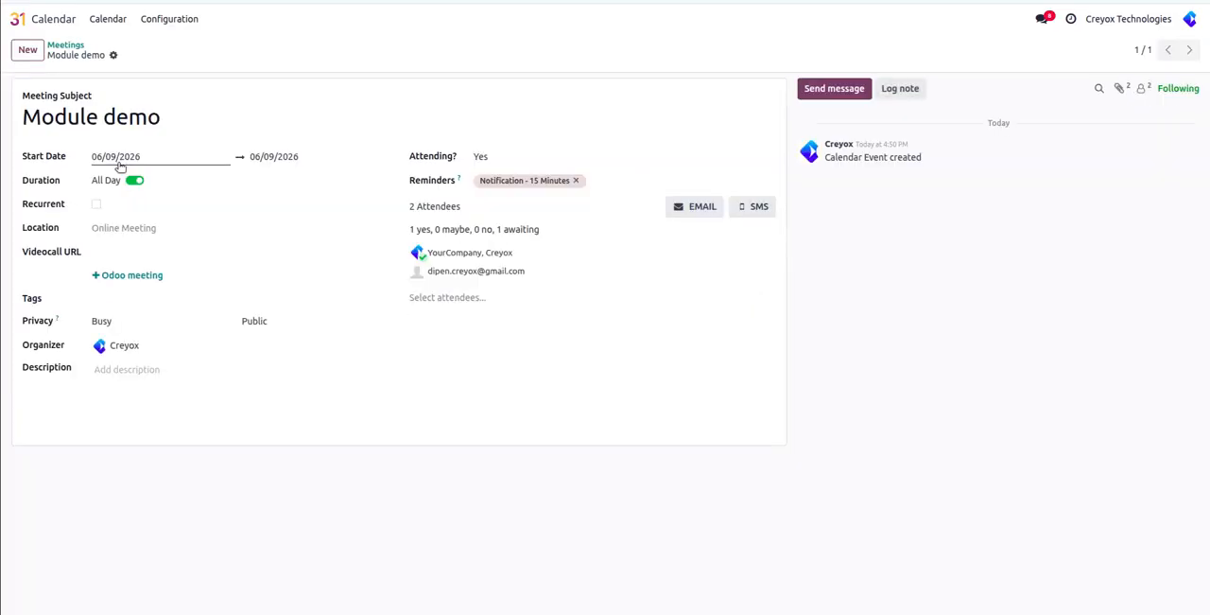
left_click(133, 179)
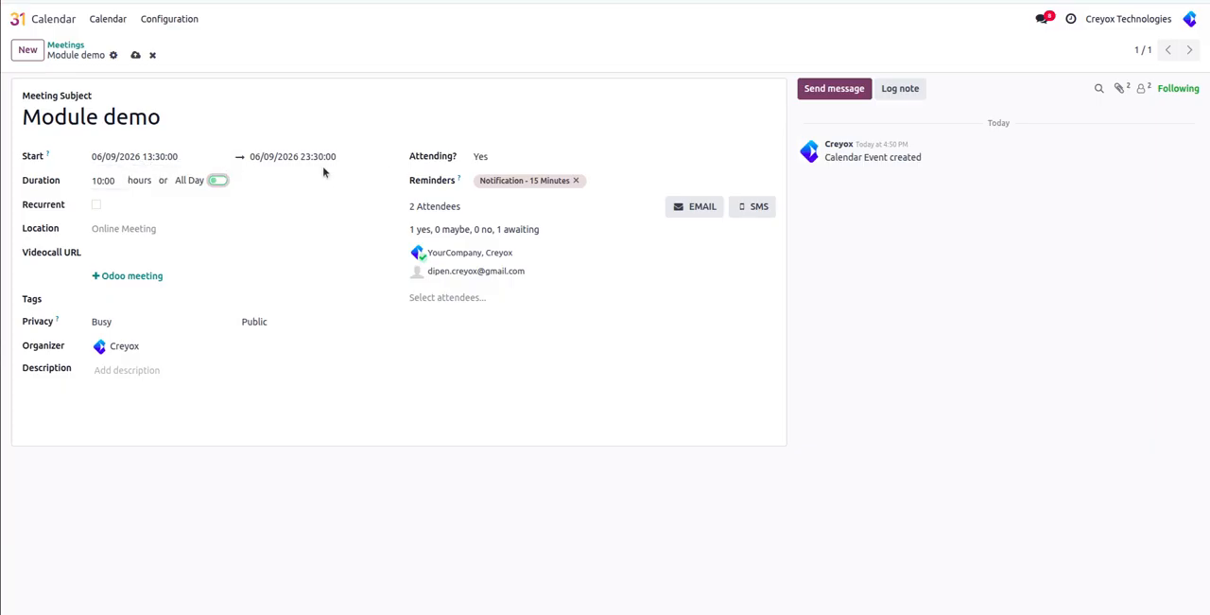
left_click(135, 55)
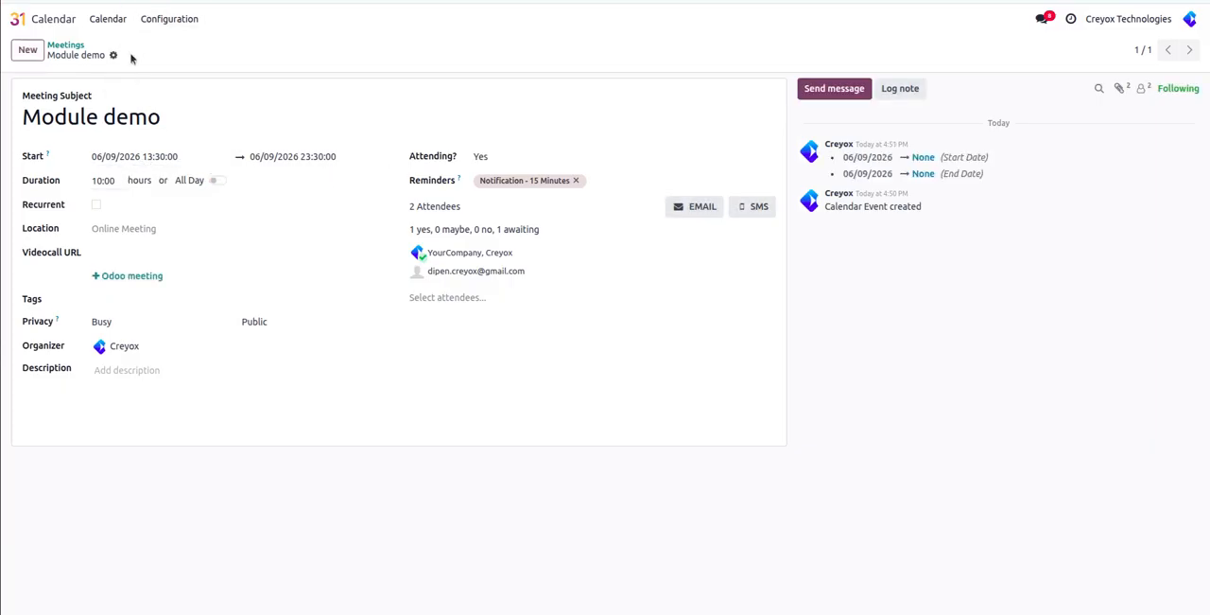
Return to the Zoho Calendar account in CalDAV Sync and sync it again.
left_click(57, 21)
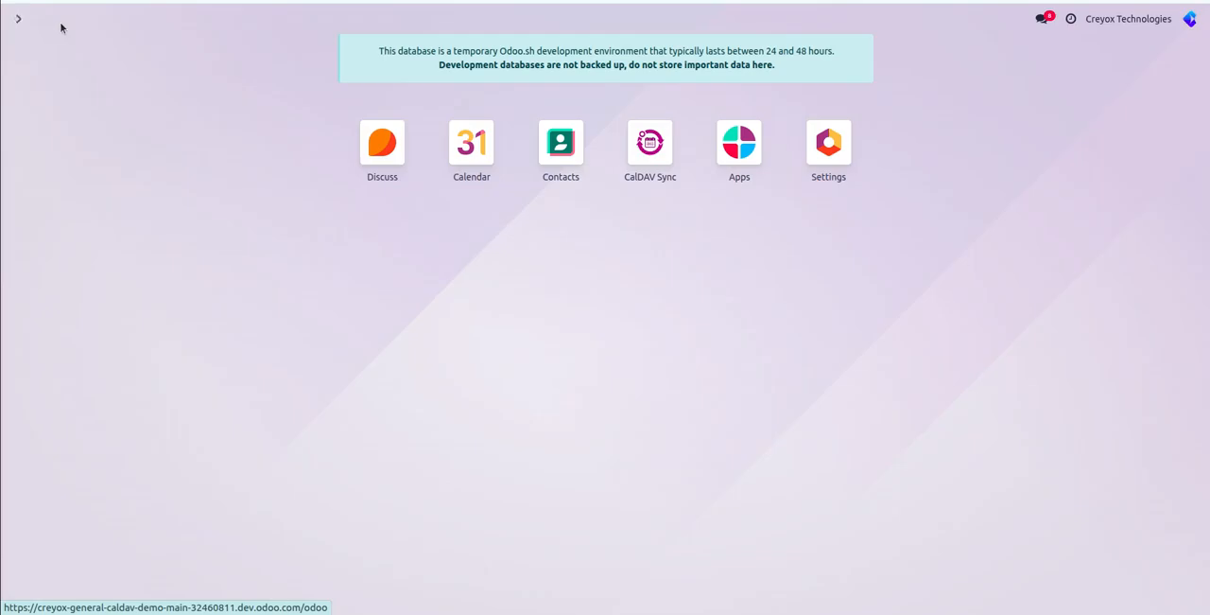
left_click(651, 144)
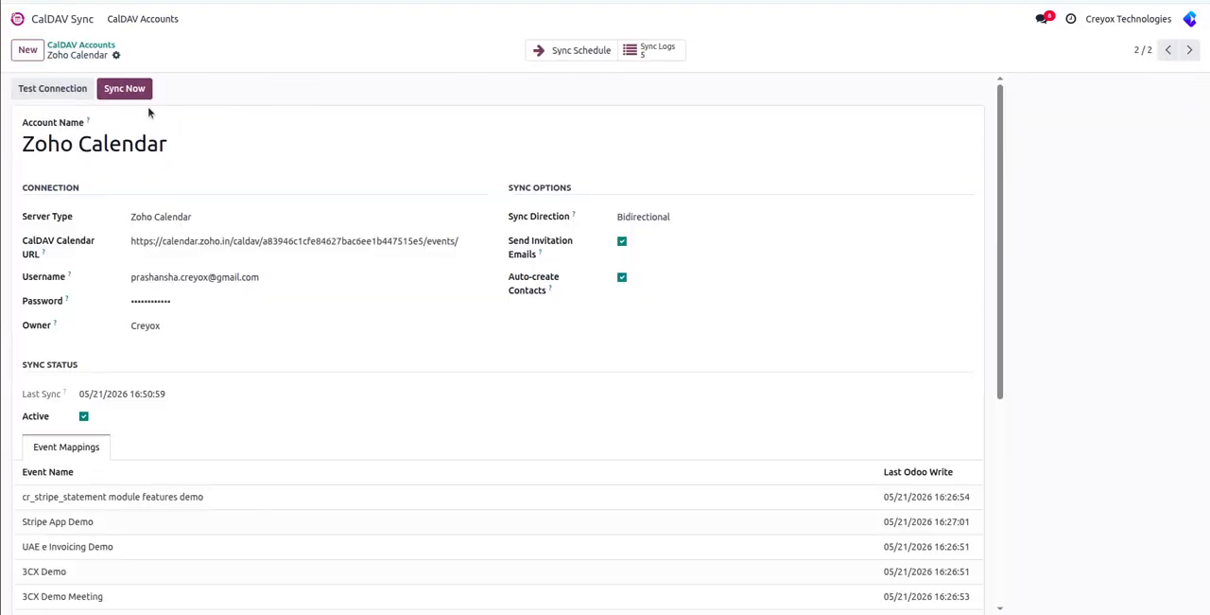
left_click(135, 91)
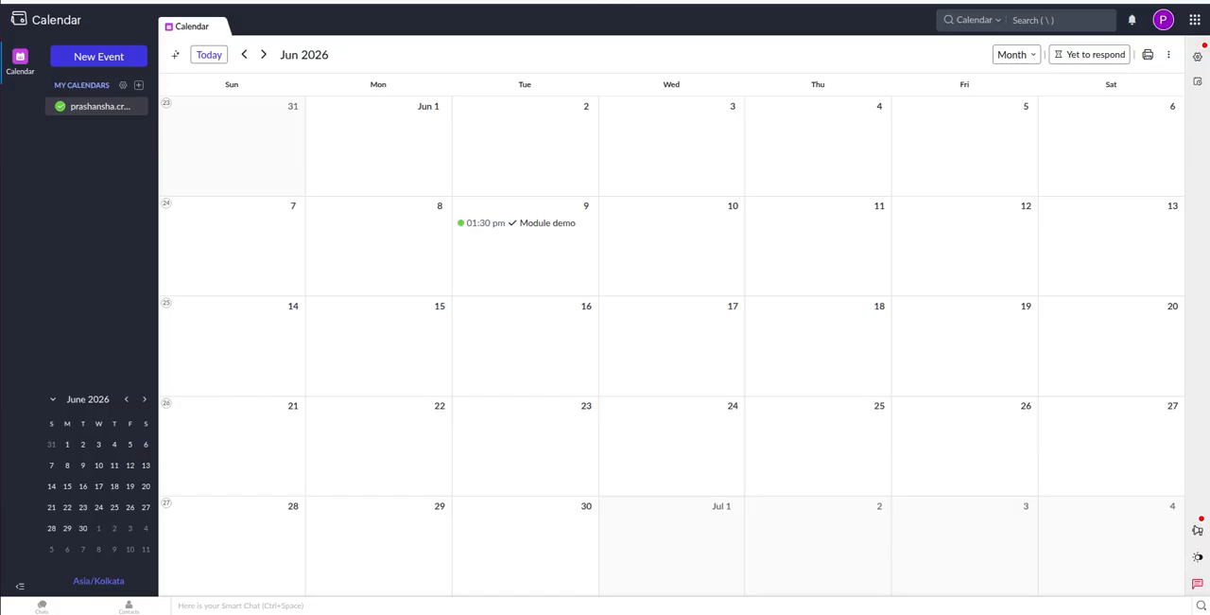
Reload Zoho Calendar, show June 2026 in month view, and check the Module demo event's time and participants.
key("F5")
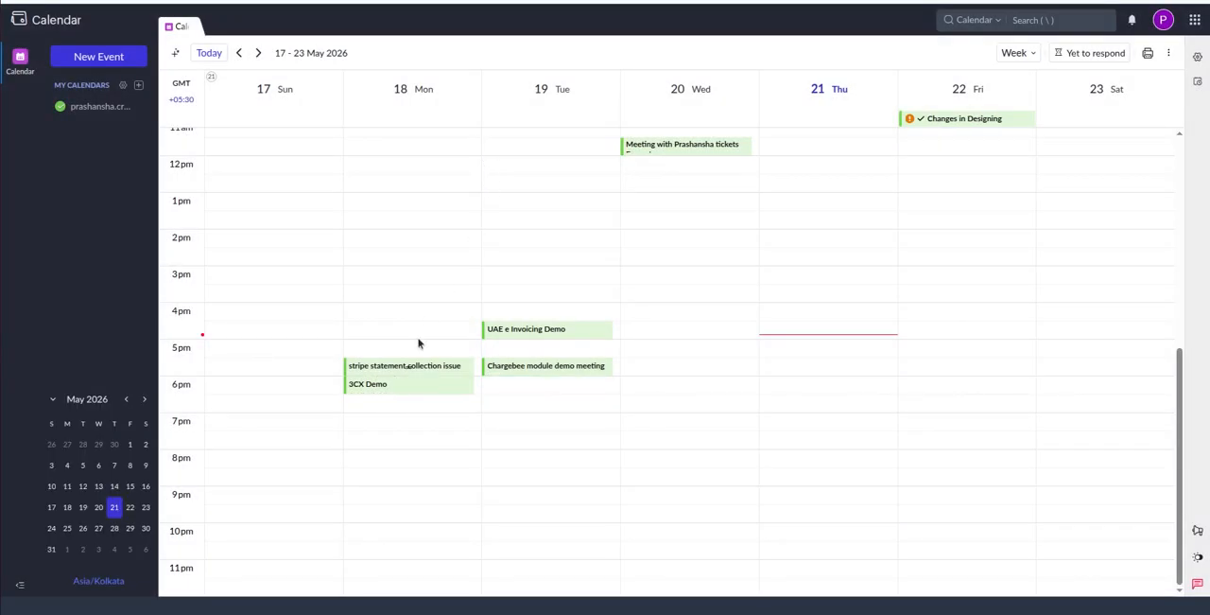
left_click(1011, 54)
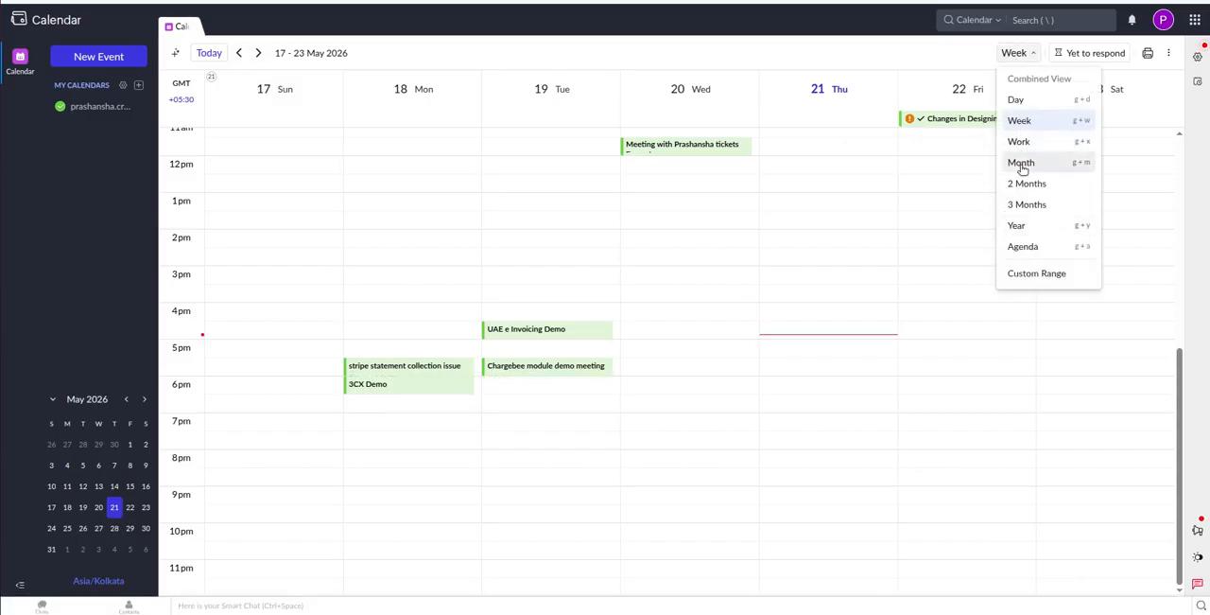
left_click(1022, 165)
left_click(259, 54)
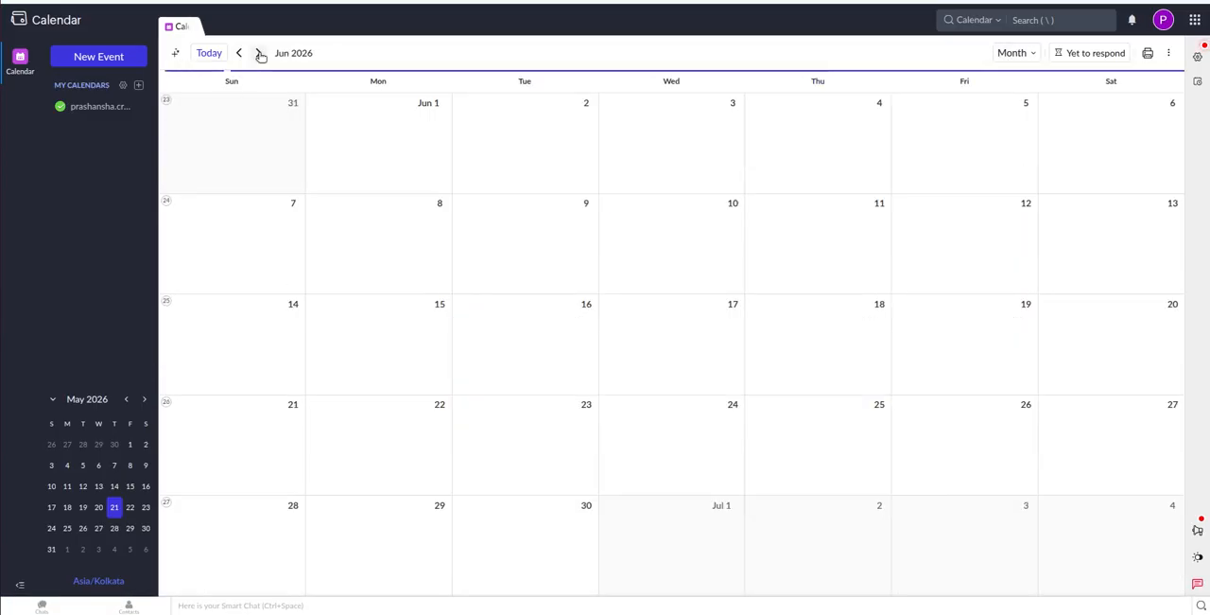
left_click(556, 221)
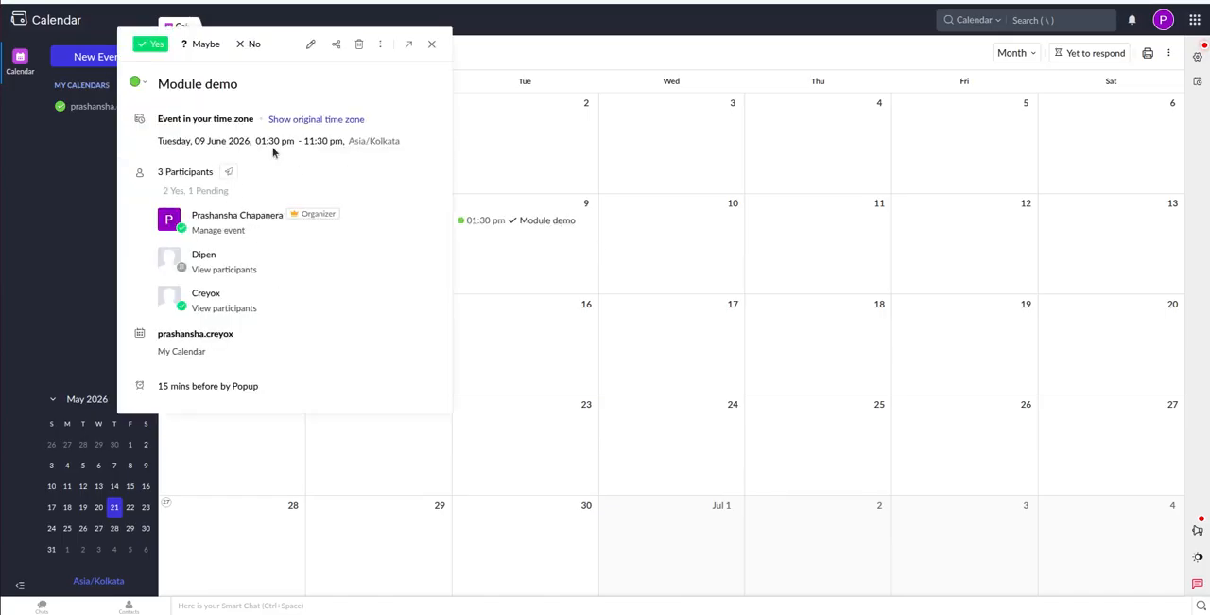
left_click(431, 44)
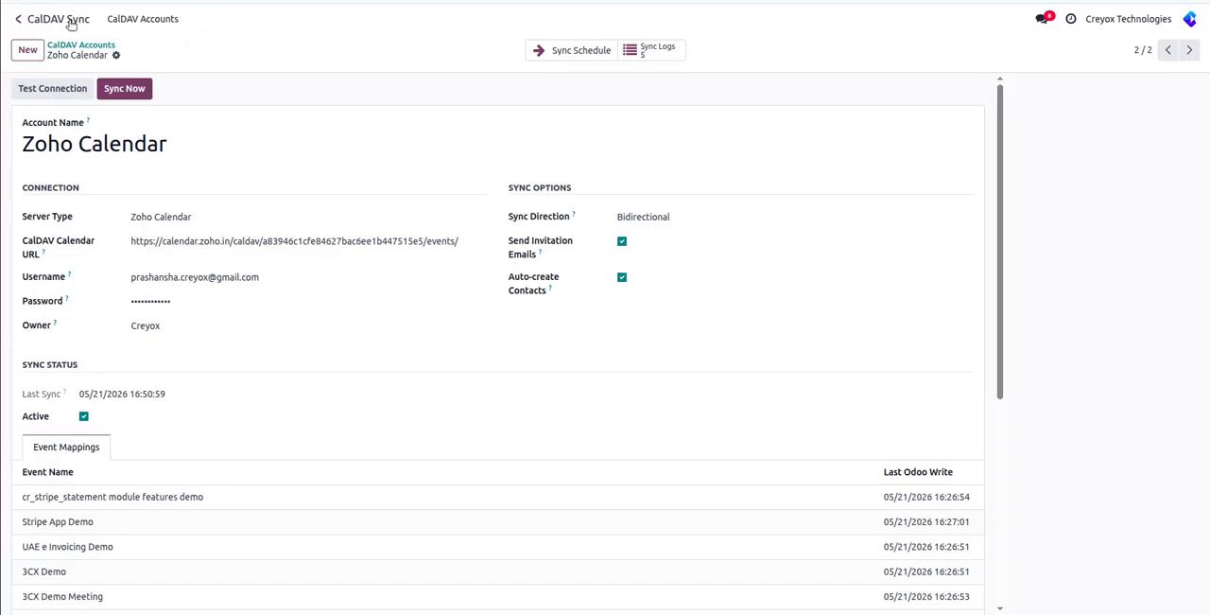
Search Odoo's Contacts for the Module demo participant by name, view the contact record, and leave Contacts.
left_click(17, 18)
left_click(561, 142)
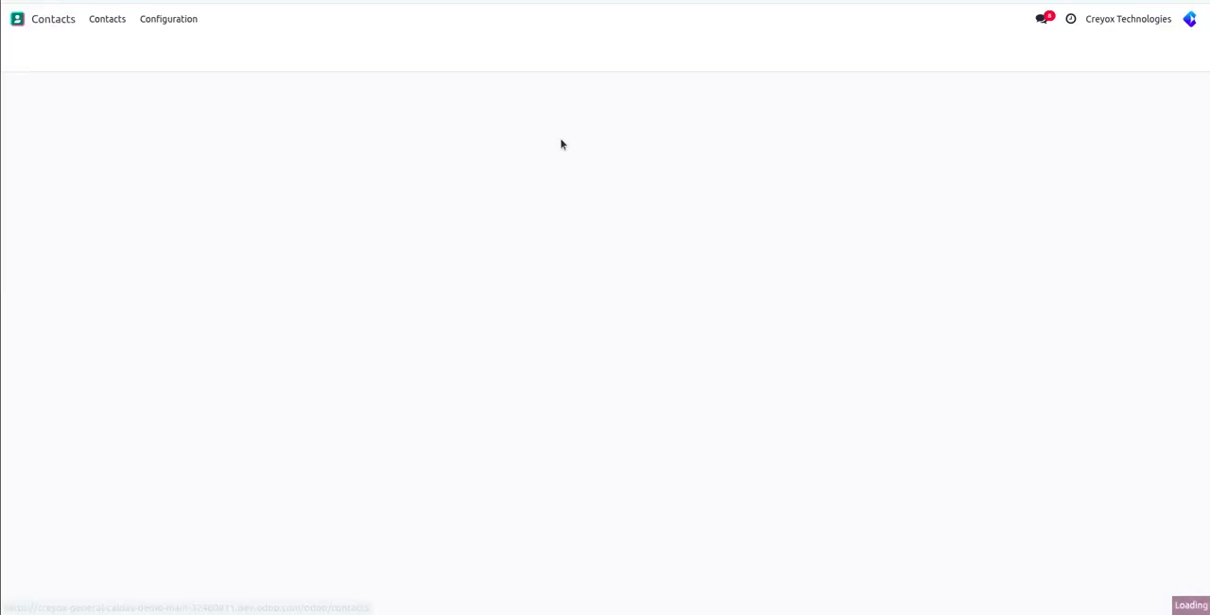
type("d")
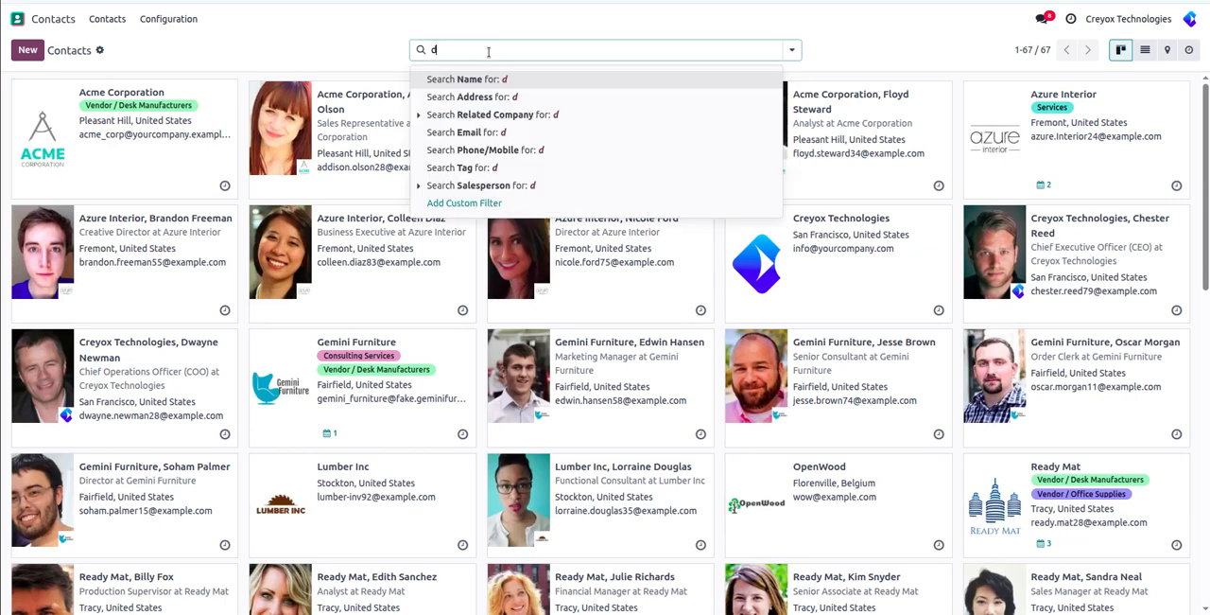
type("ipen")
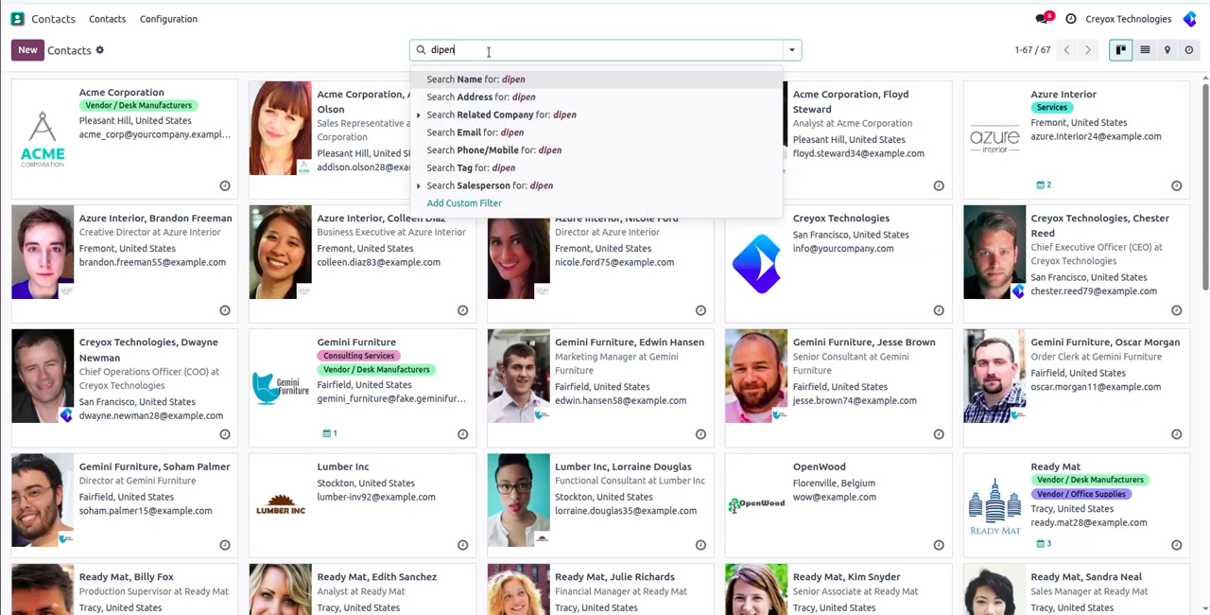
key("Return")
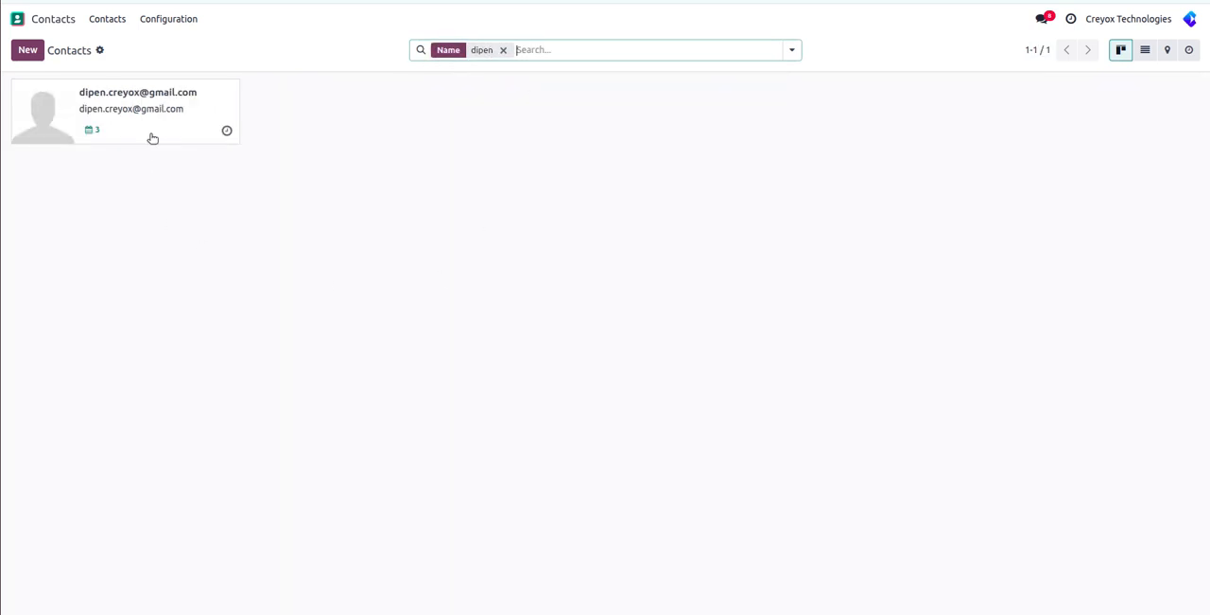
left_click(153, 136)
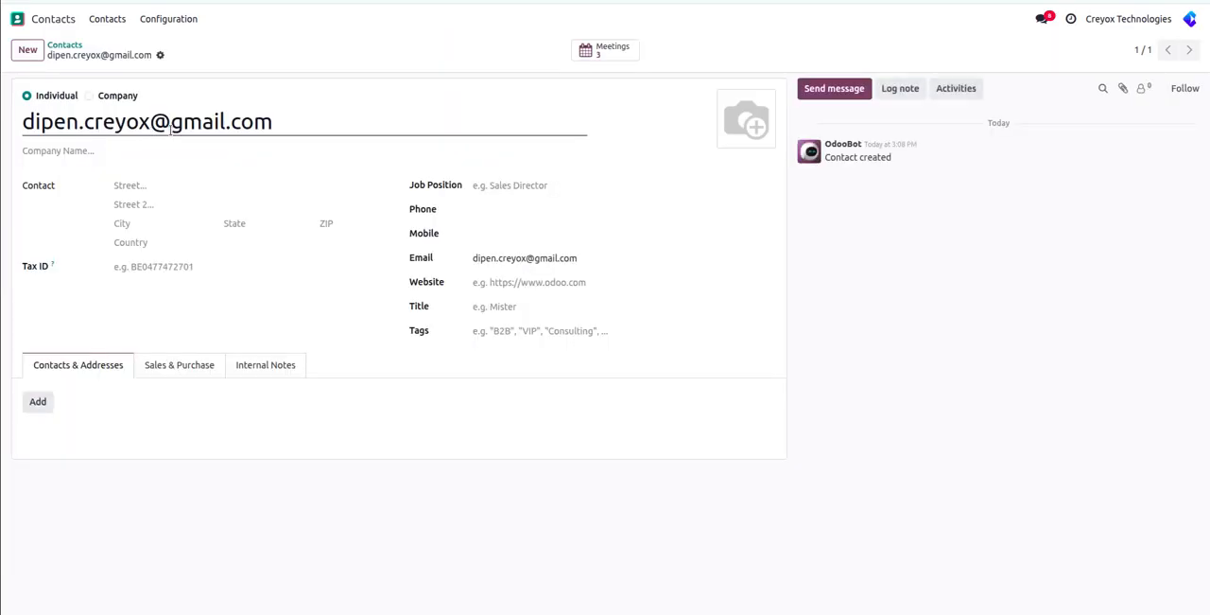
left_click(68, 21)
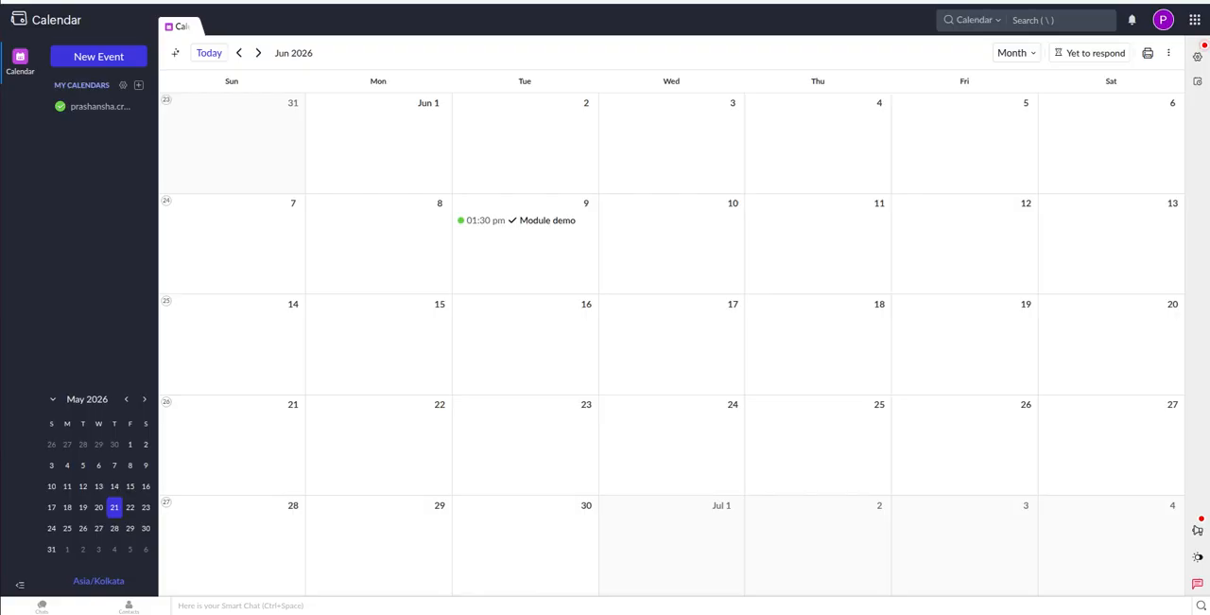
In Zoho Calendar, edit the June 9 Module demo event and choose a custom weekly recurrence on Monday.
left_click(504, 224)
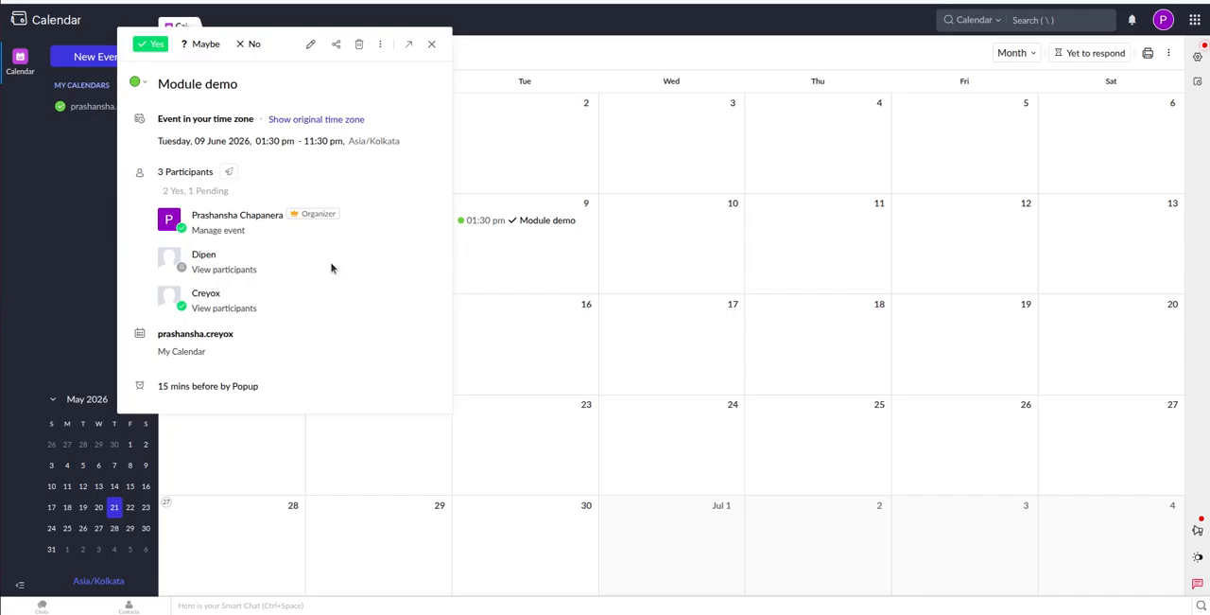
left_click(310, 44)
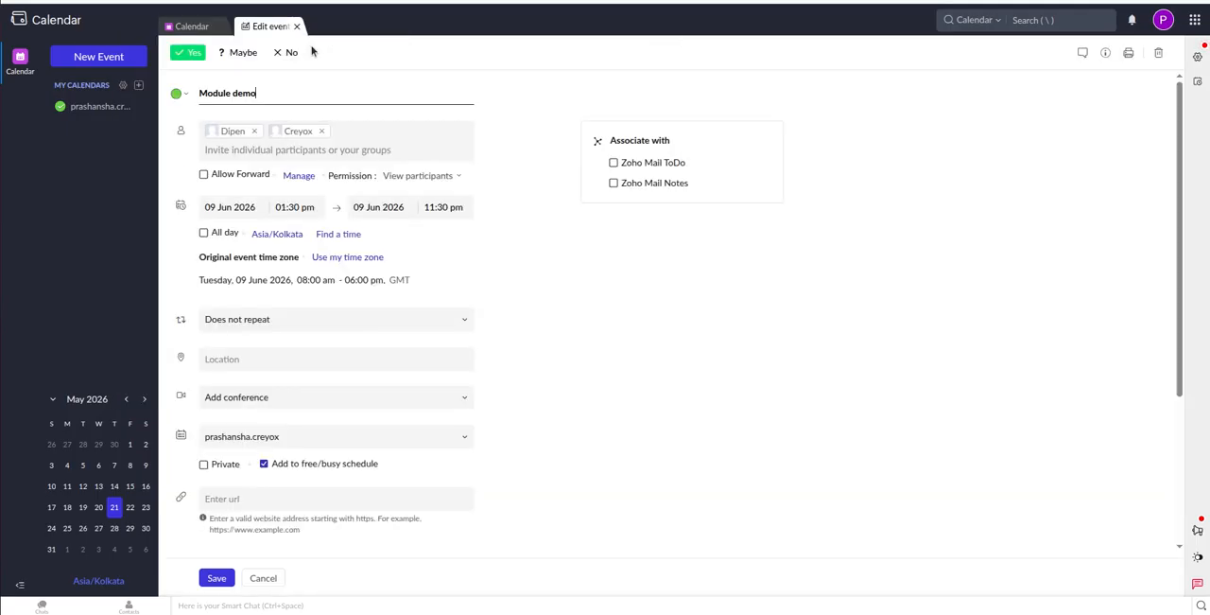
left_click(285, 327)
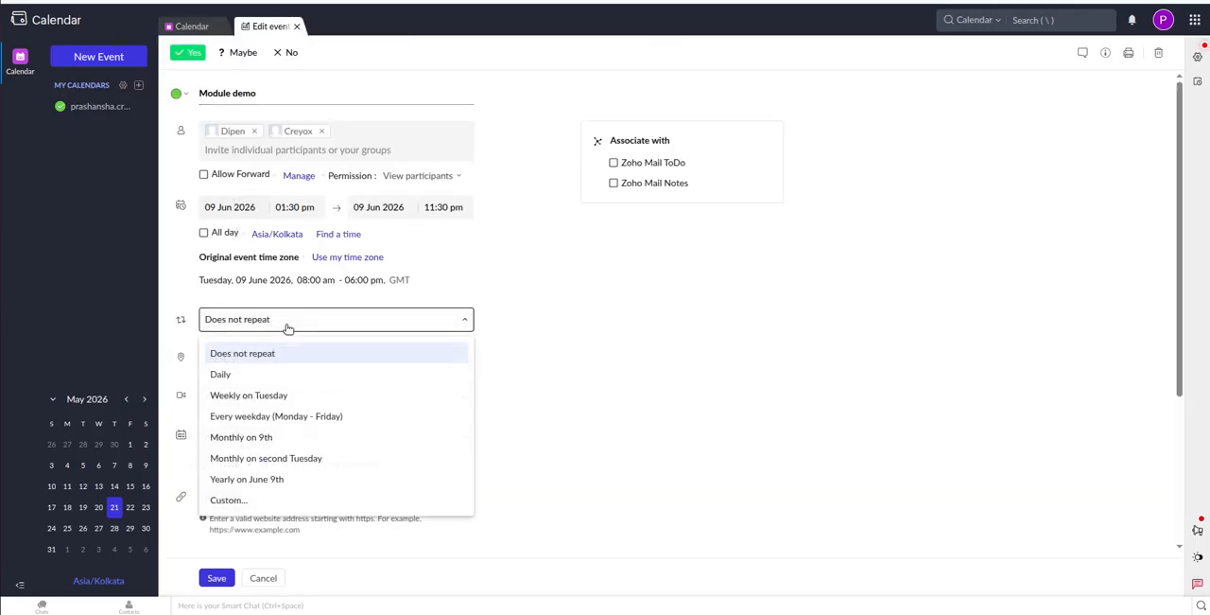
left_click(248, 503)
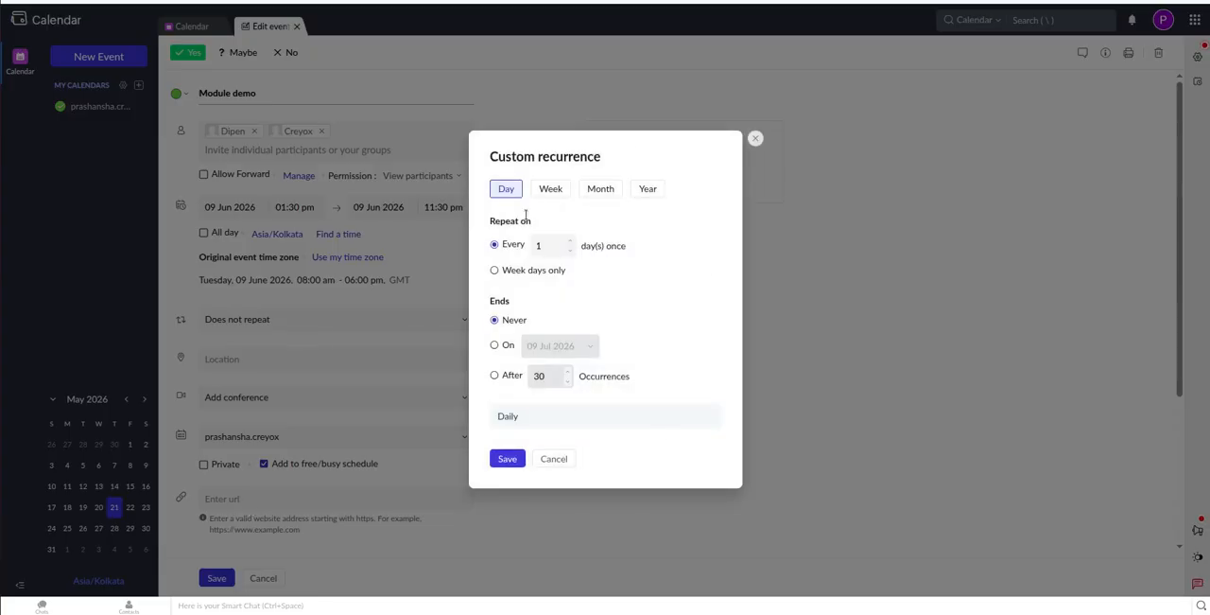
left_click(550, 189)
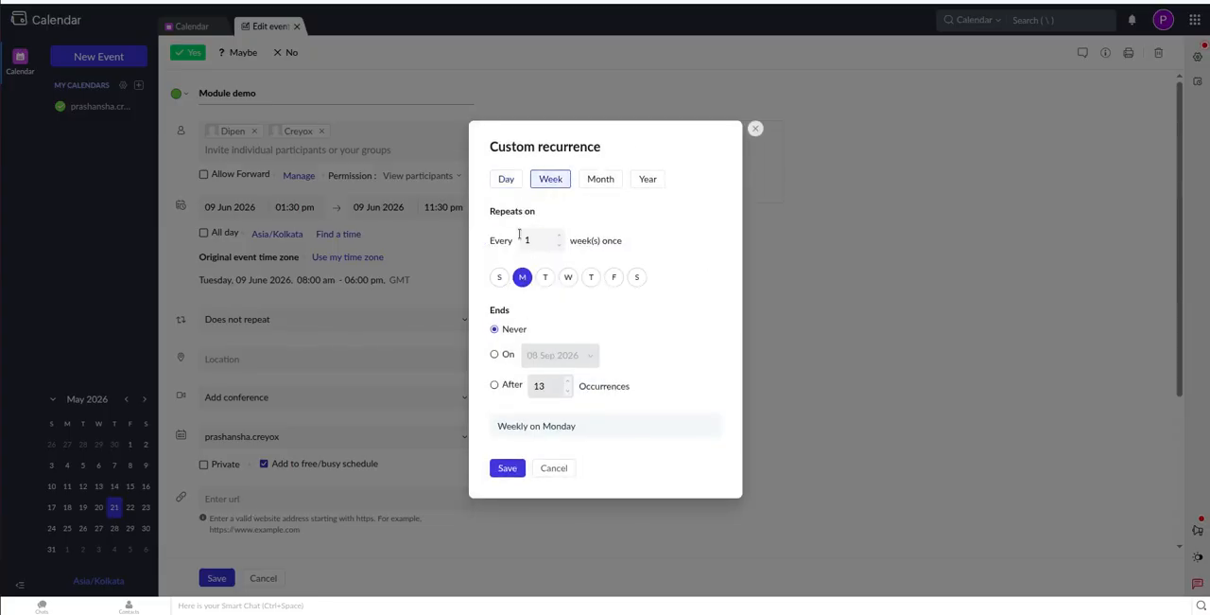
Set the custom recurrence to end after 4 occurrences and save the recurrence settings.
left_click(496, 385)
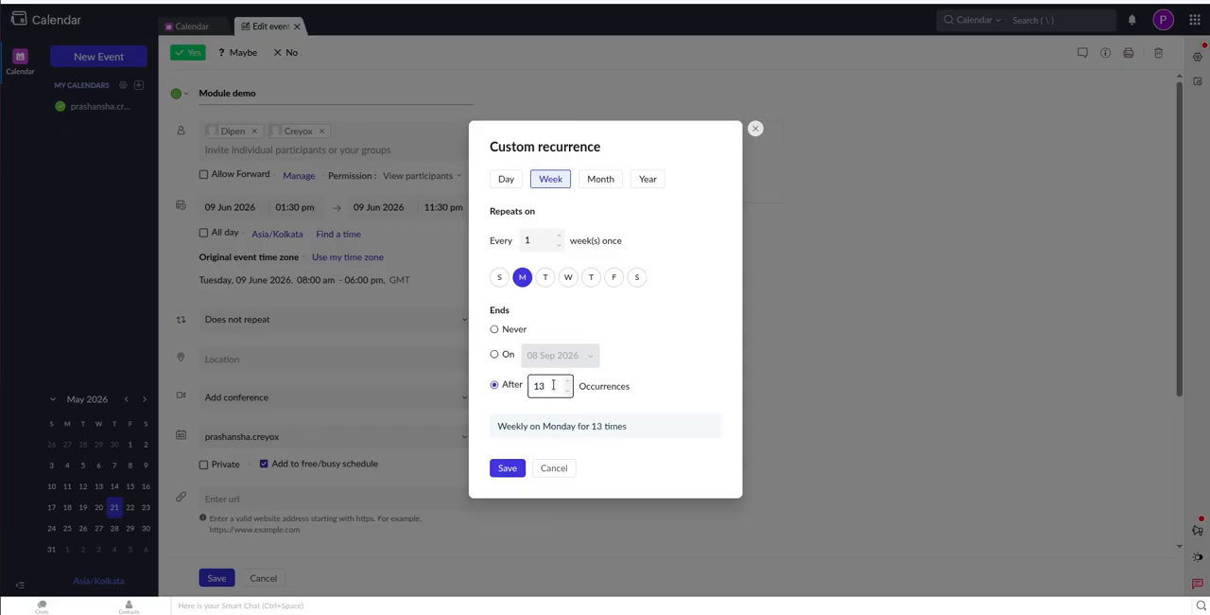
key("BackSpace")
key("BackSpace")
type("0")
key("BackSpace")
type("4")
left_click(507, 468)
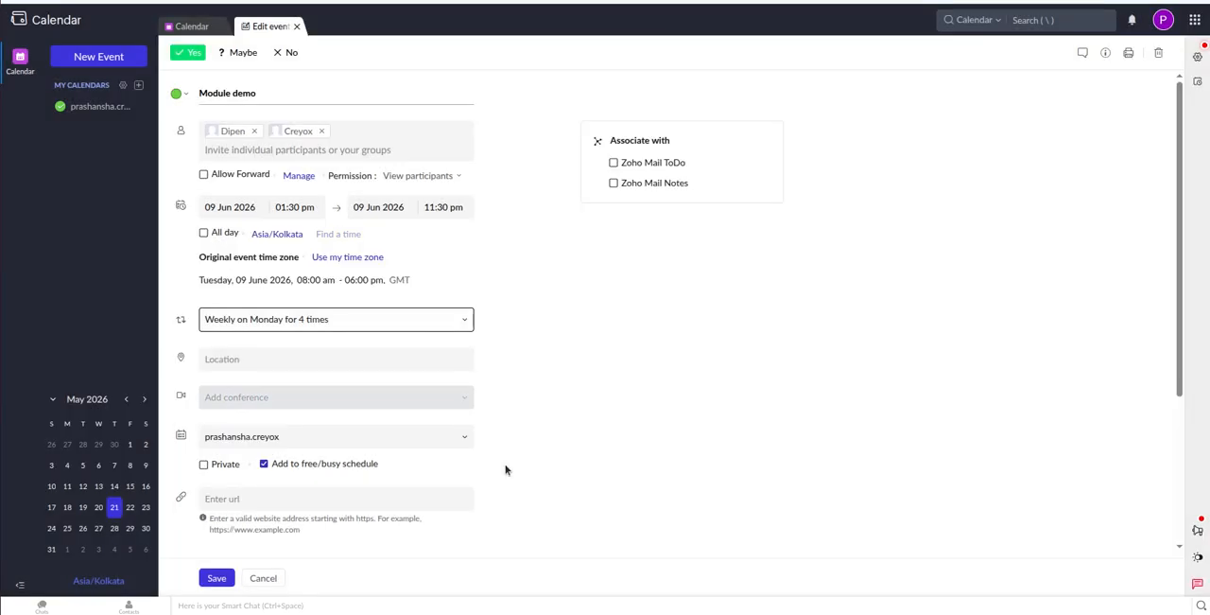
Save the Module demo event and check its occurrences in June and July 2026.
left_click(213, 579)
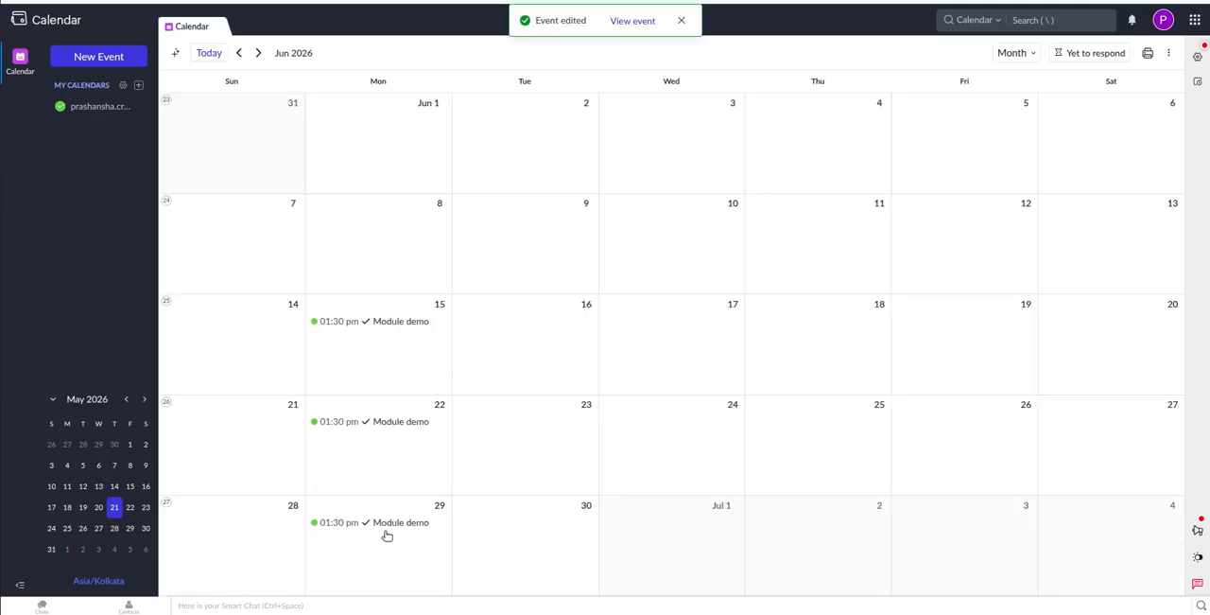
left_click(258, 54)
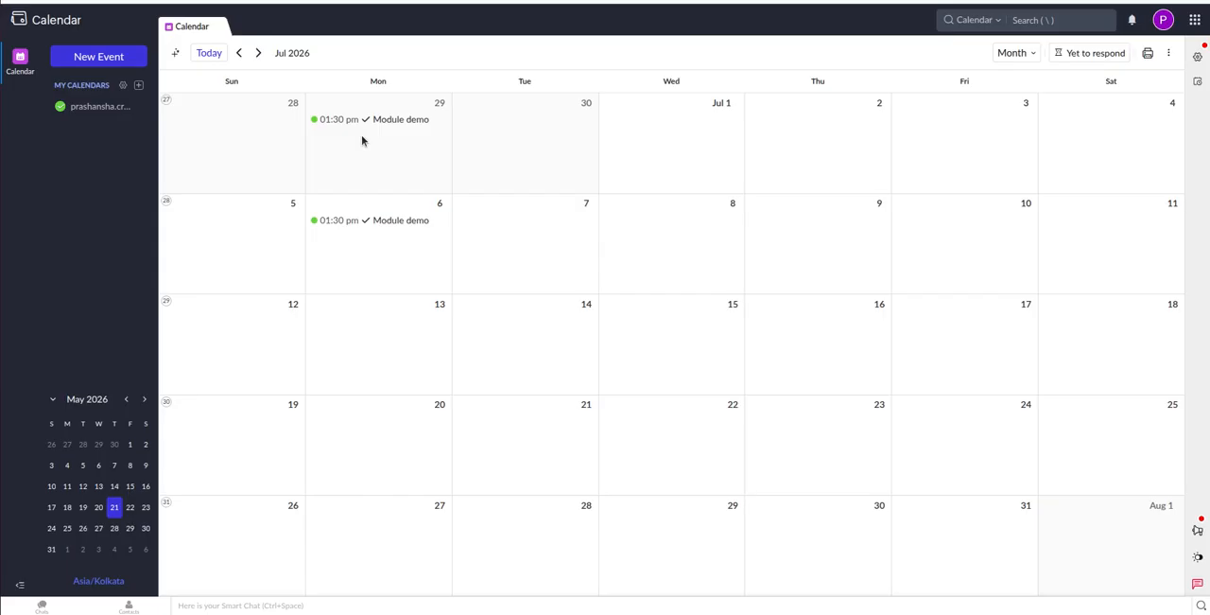
left_click(238, 54)
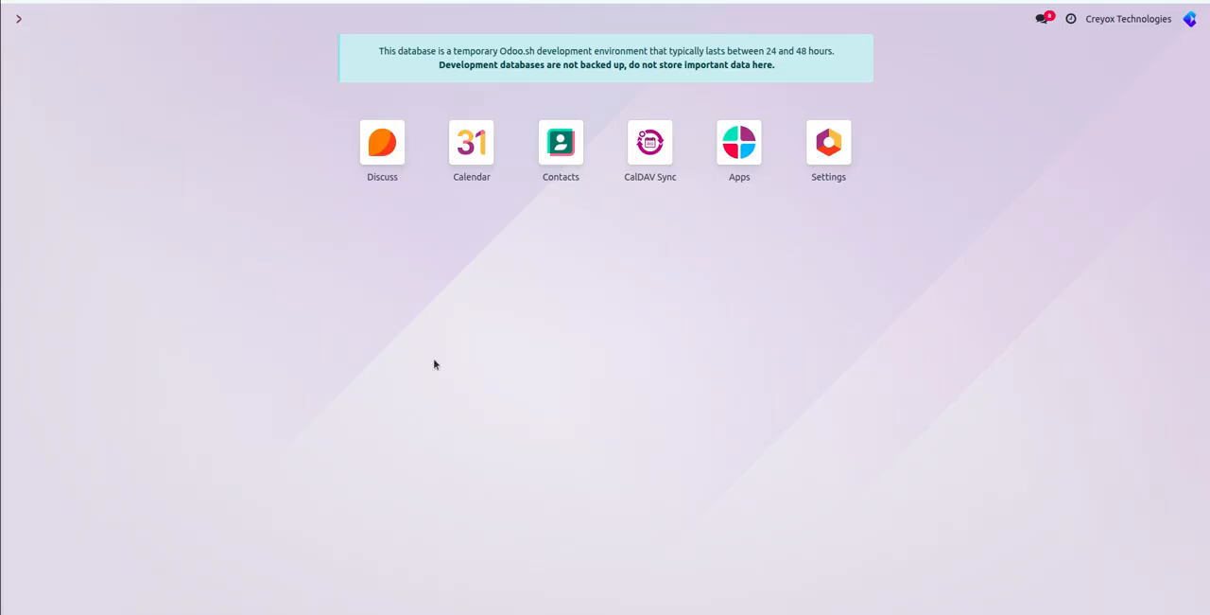
Switch to Odoo, open the Zoho Calendar account in CalDAV Sync, and sync it.
left_click(651, 152)
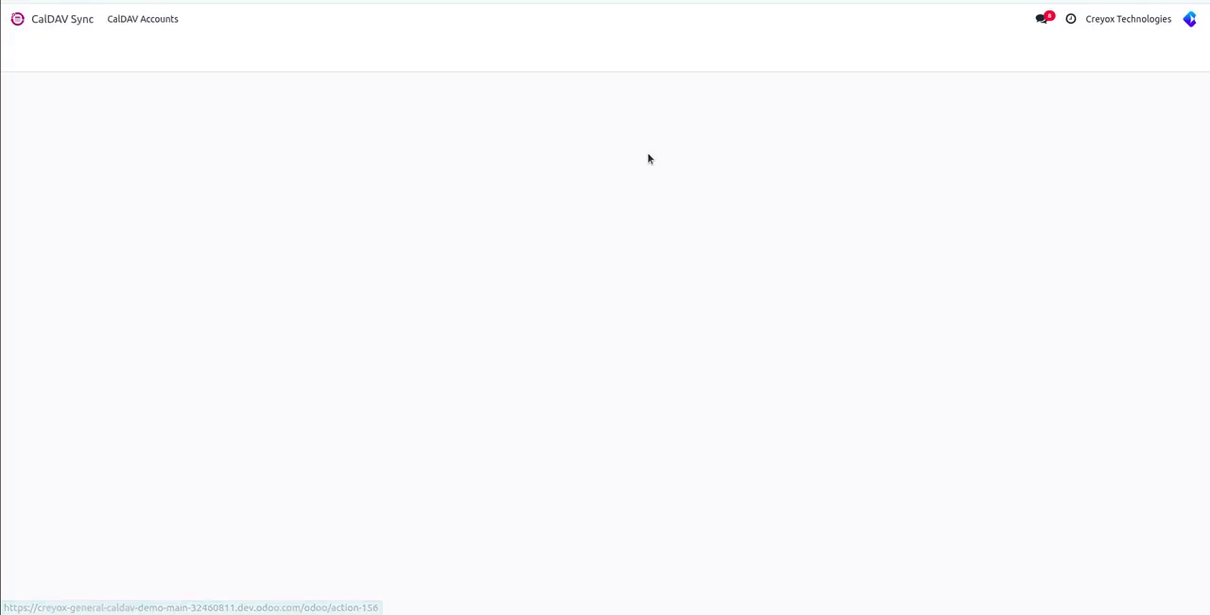
left_click(132, 147)
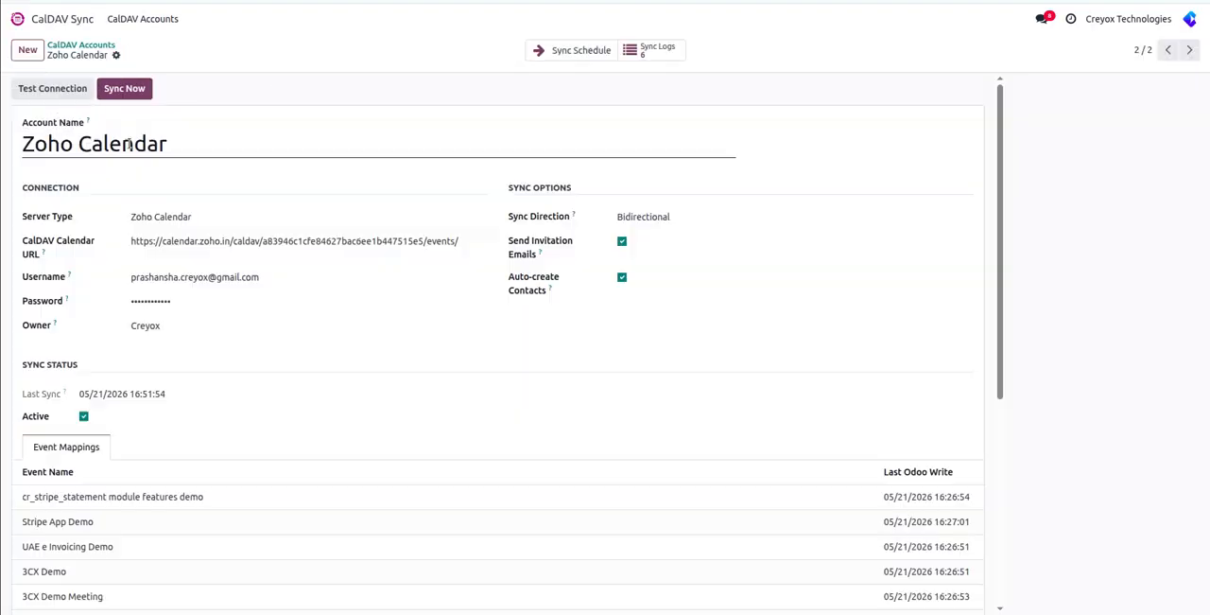
left_click(127, 88)
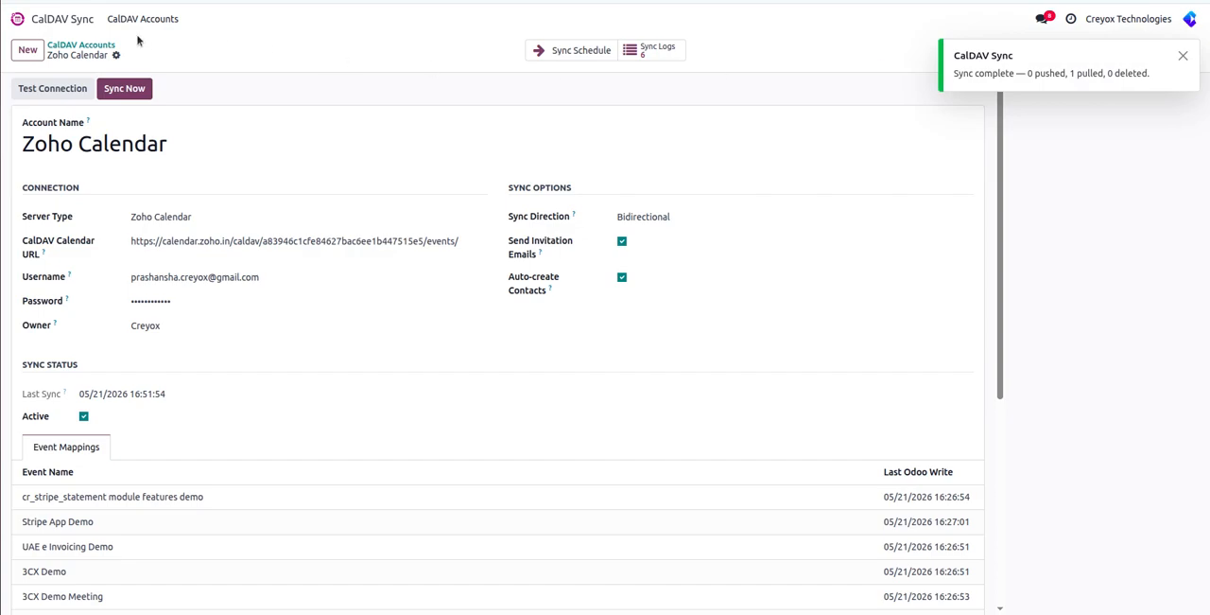
Decline the browser's password update and show June 2026 in Odoo's Calendar to check the recurring Module demo event.
left_click(19, 19)
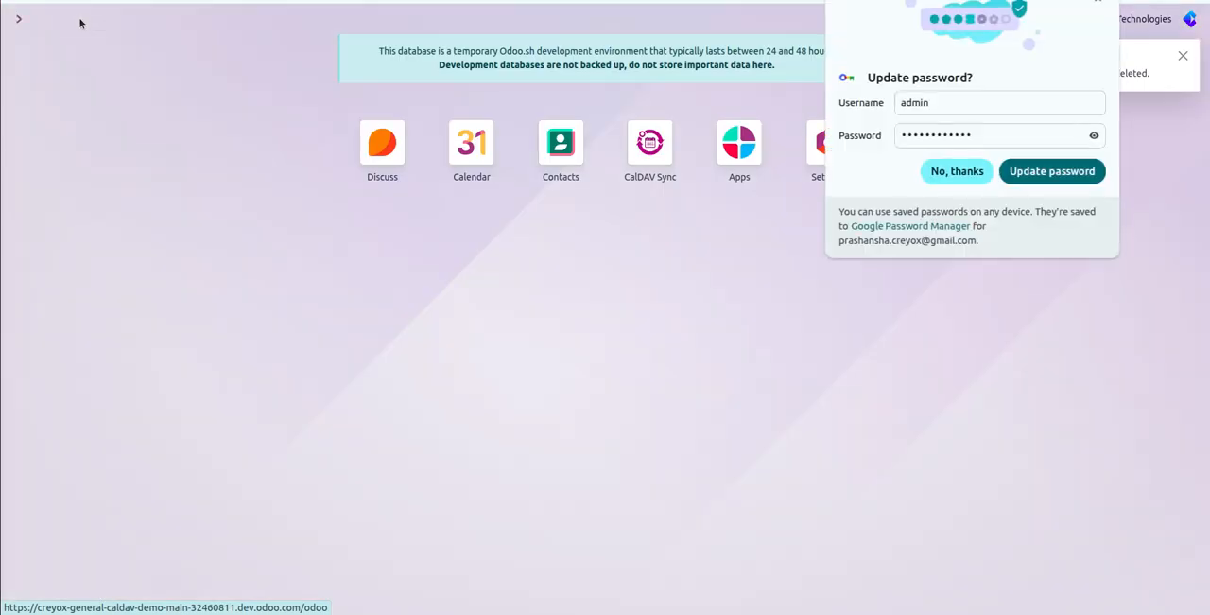
left_click(955, 171)
left_click(477, 143)
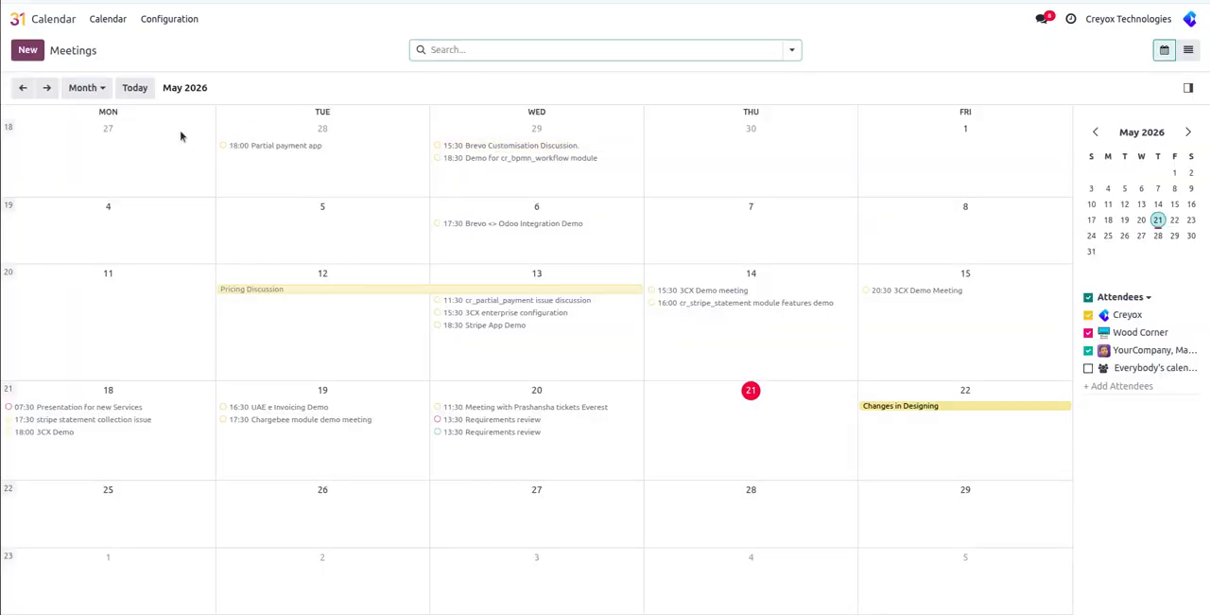
left_click(46, 88)
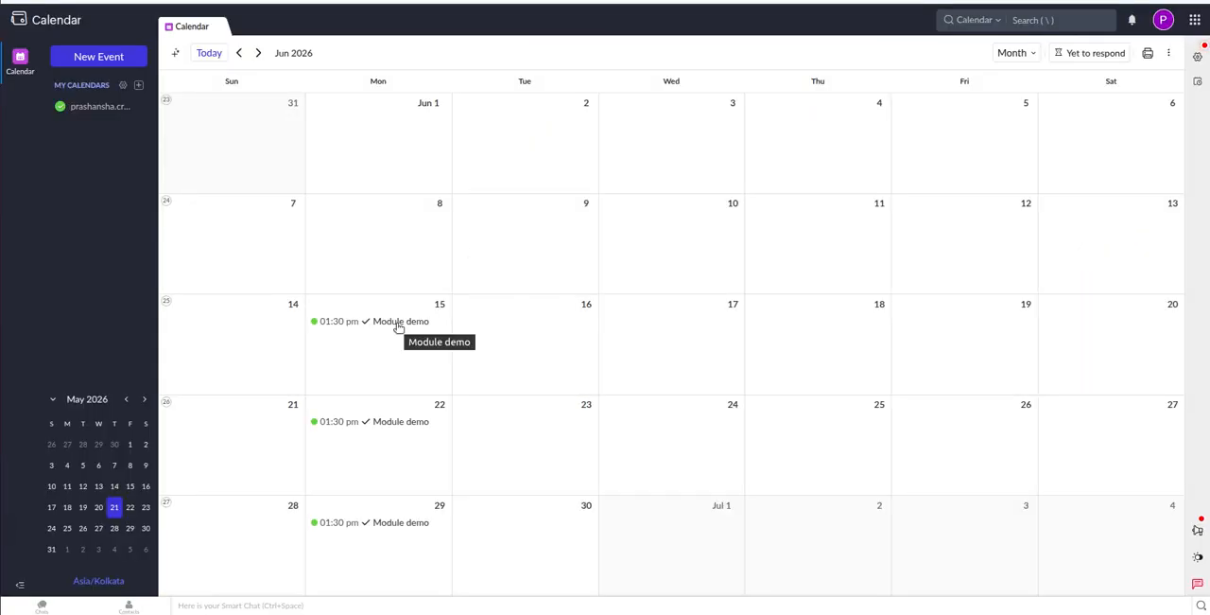
In Zoho Calendar, delete the June 15 Module demo event and its following events, with delete notifications set to None.
left_click(398, 324)
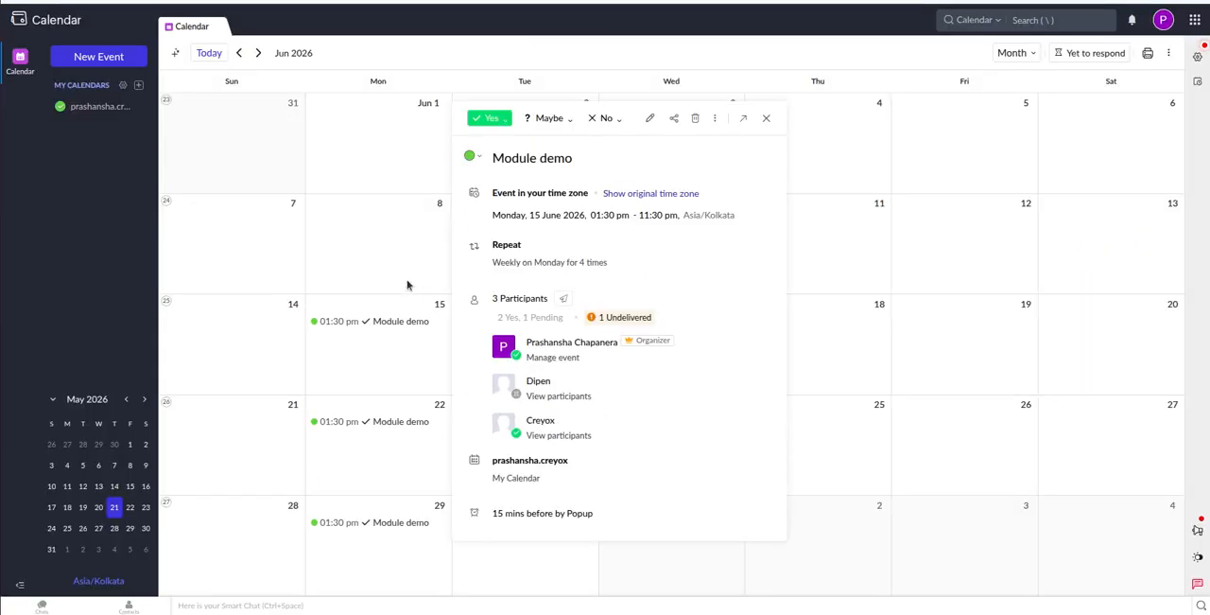
left_click(695, 119)
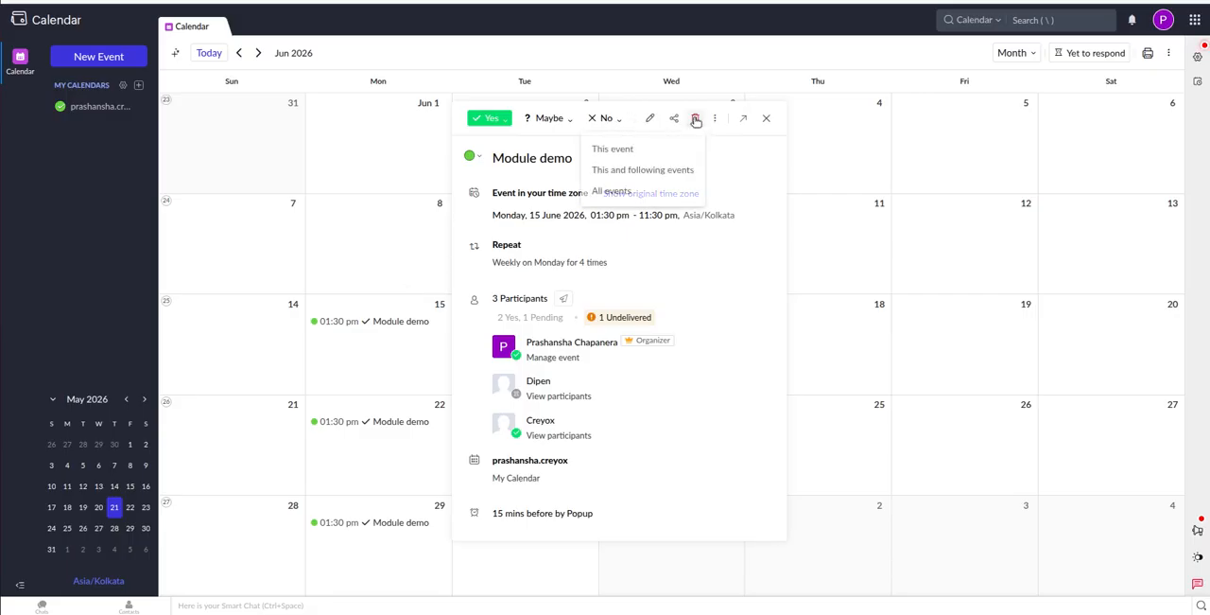
left_click(648, 173)
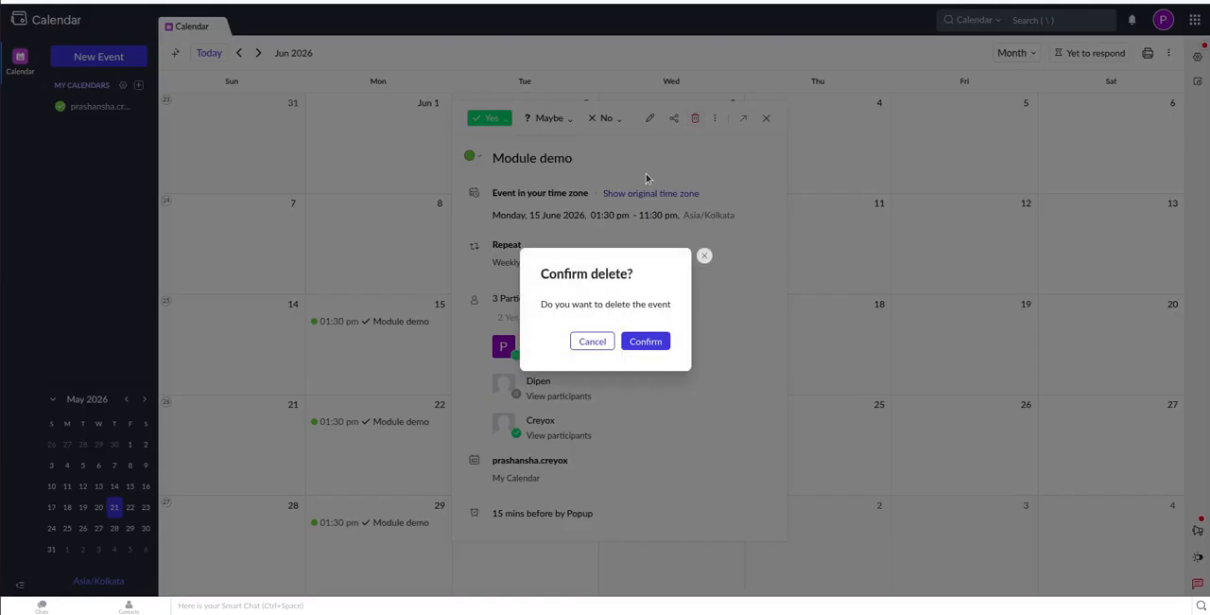
left_click(648, 347)
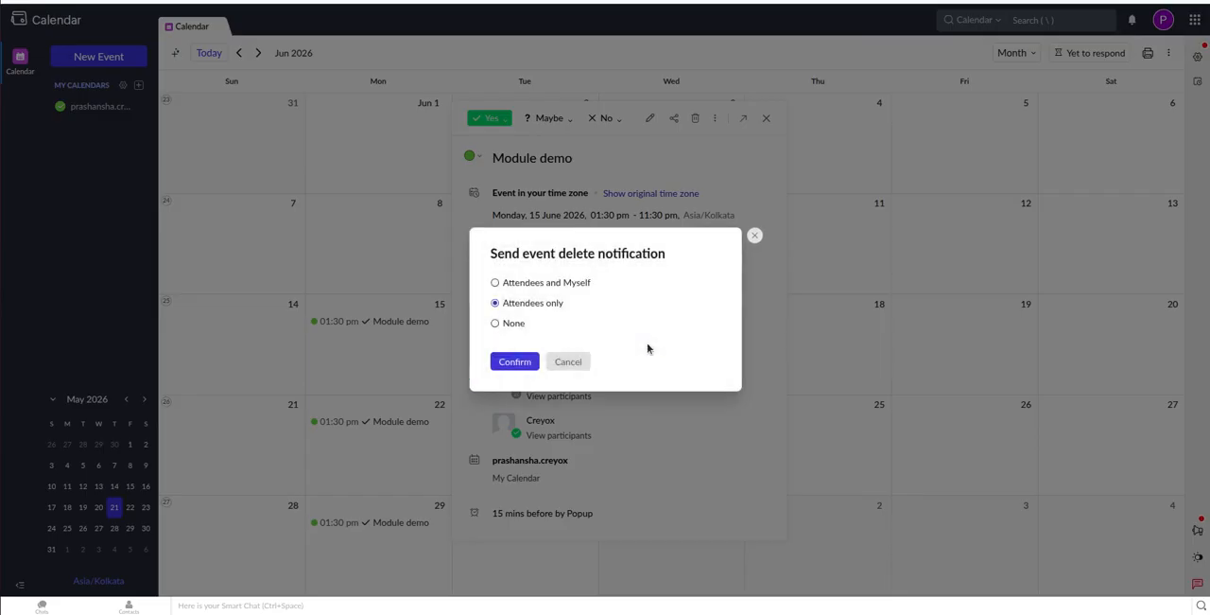
left_click(495, 324)
left_click(513, 361)
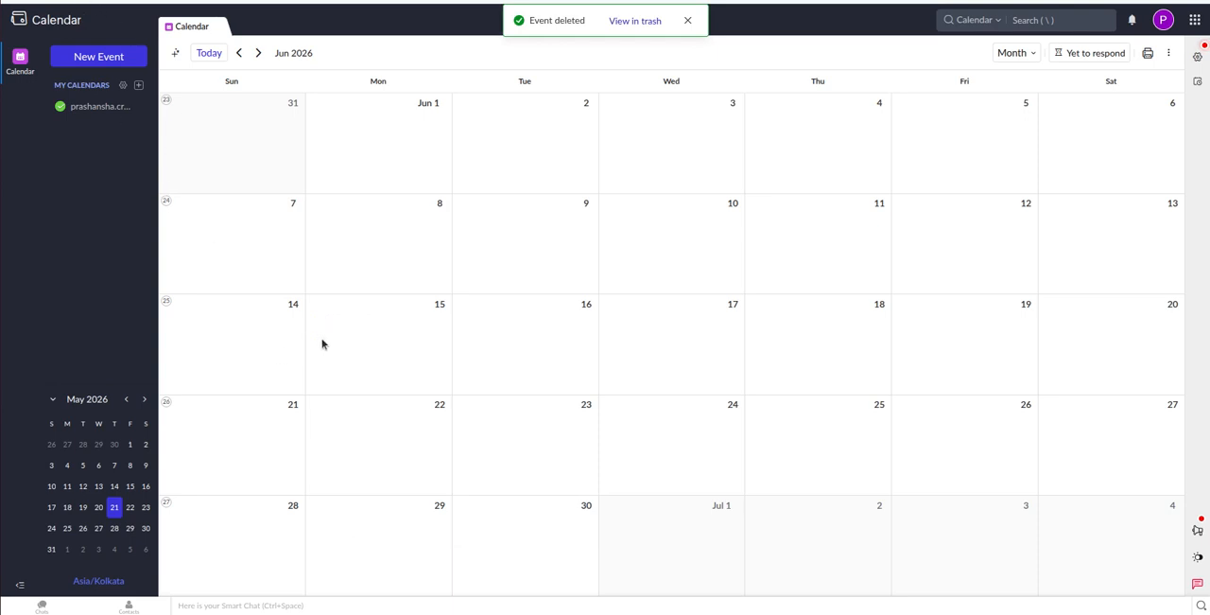
Check July 2026 in Zoho Calendar for remaining Module demo occurrences, and check June 2026 in Odoo's Calendar.
left_click(257, 53)
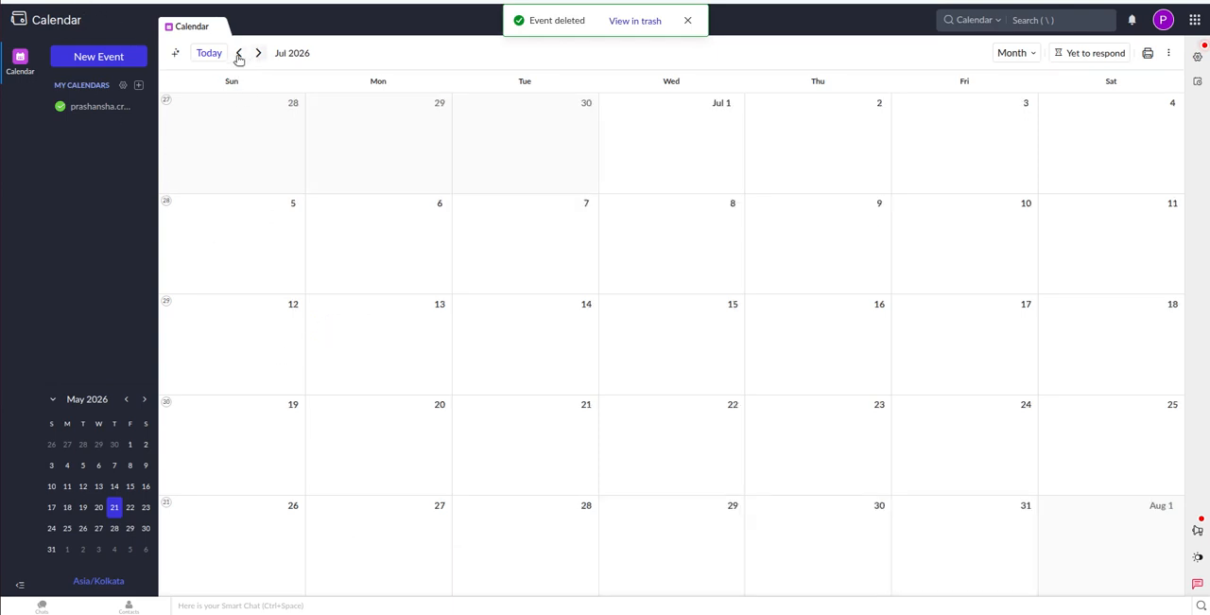
left_click(238, 53)
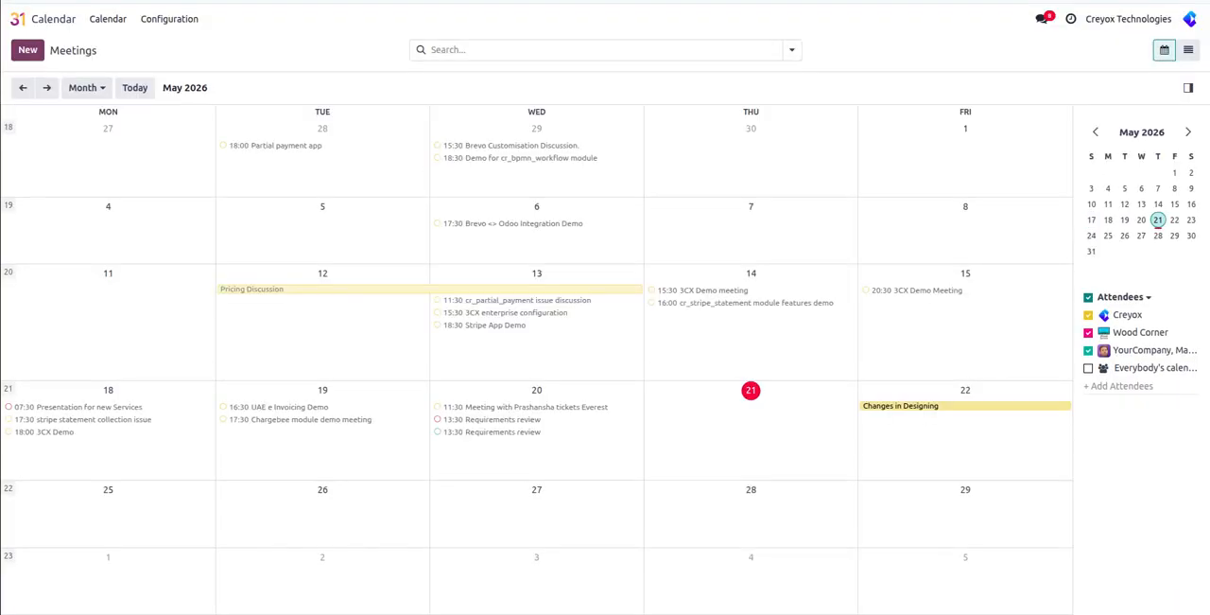
left_click(48, 88)
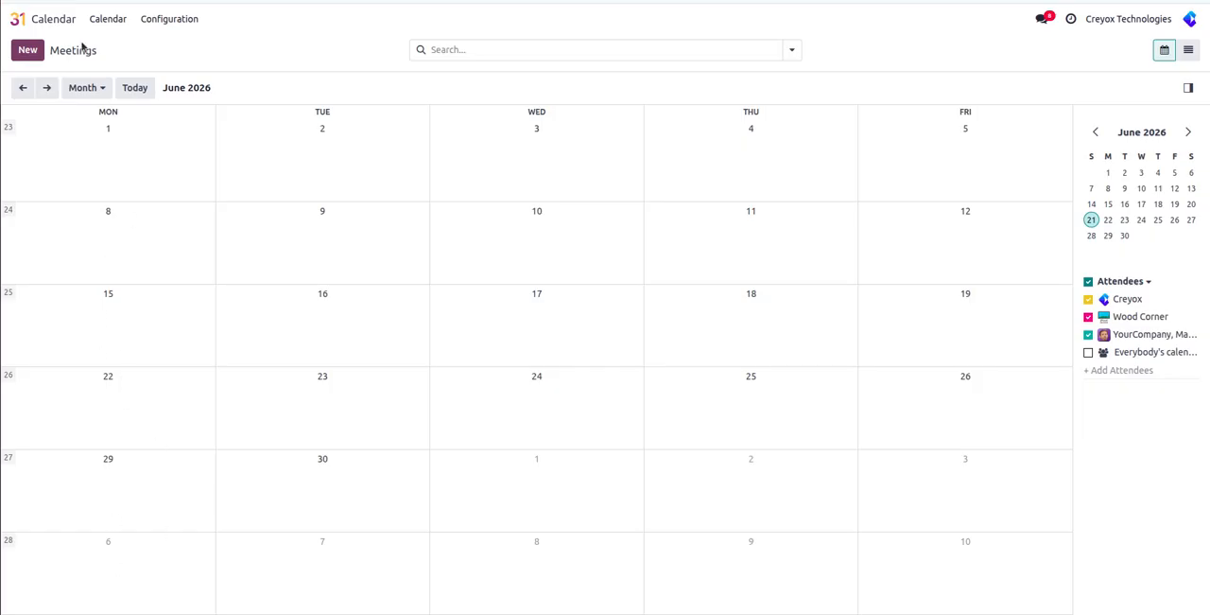
View the Zoho Calendar account's sync logs in CalDAV Sync and decline the browser's password update.
left_click(60, 19)
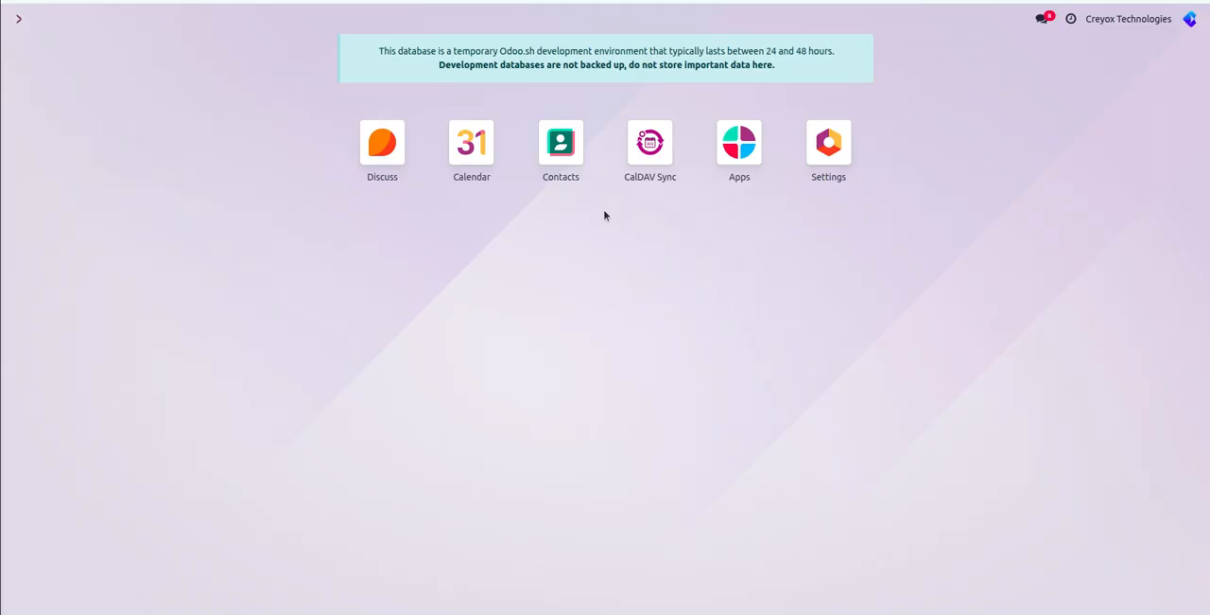
left_click(650, 140)
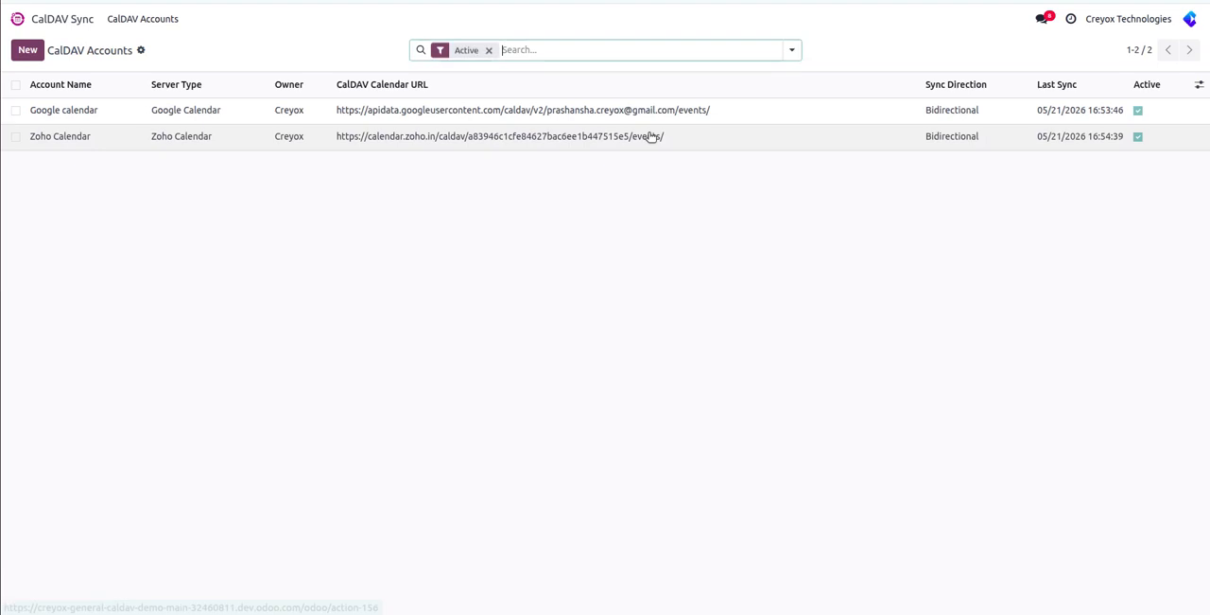
left_click(237, 145)
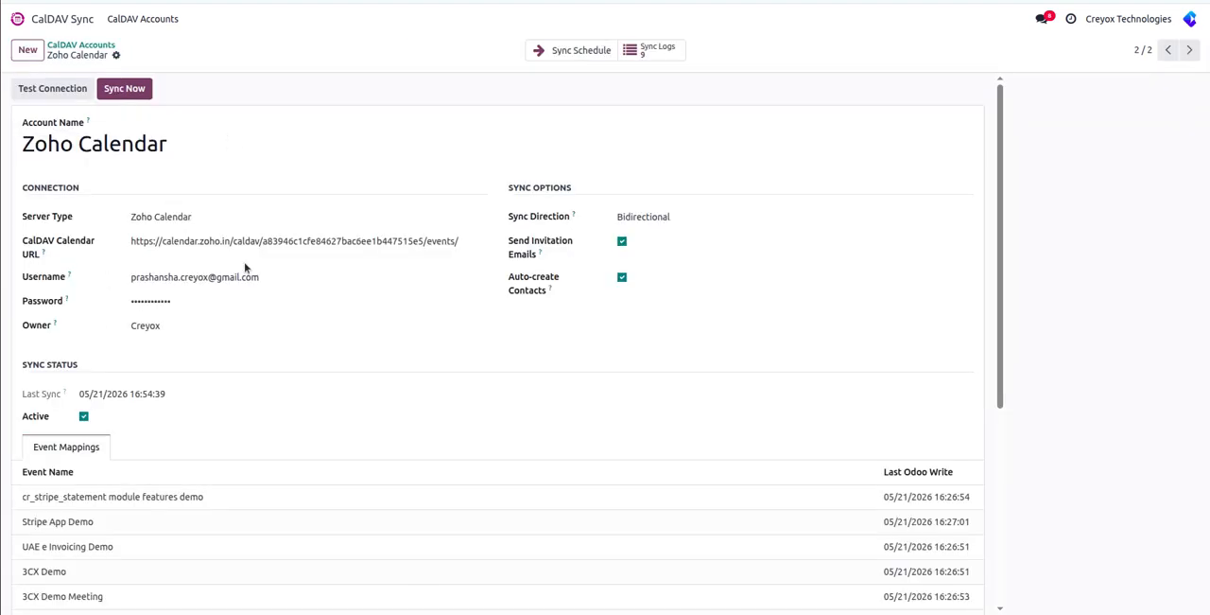
left_click(655, 53)
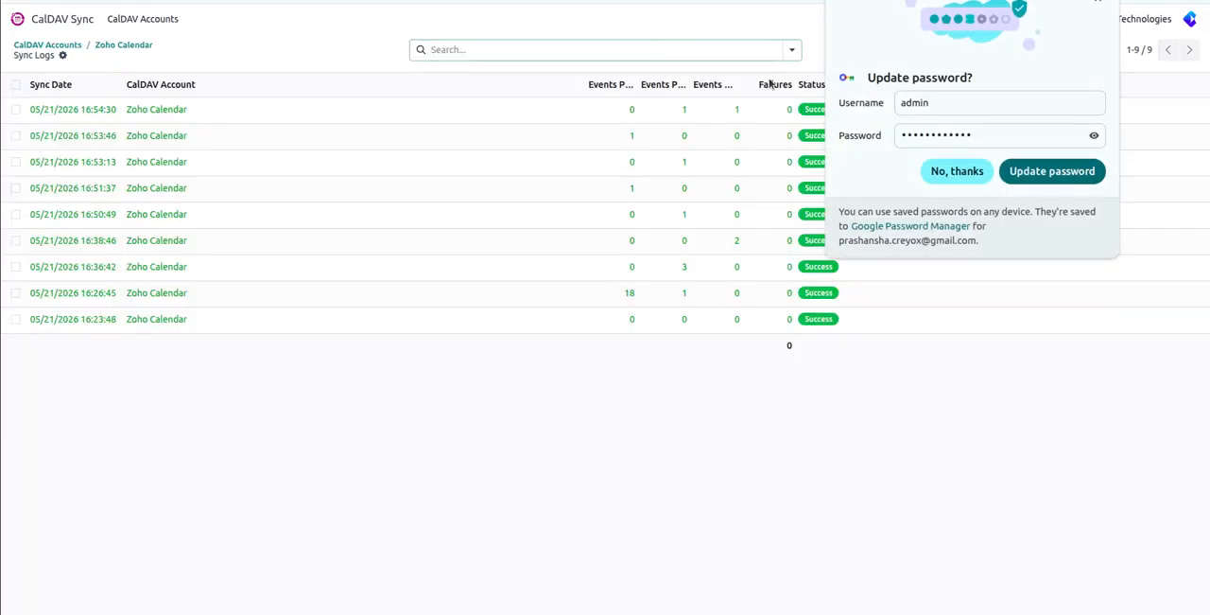
left_click(957, 171)
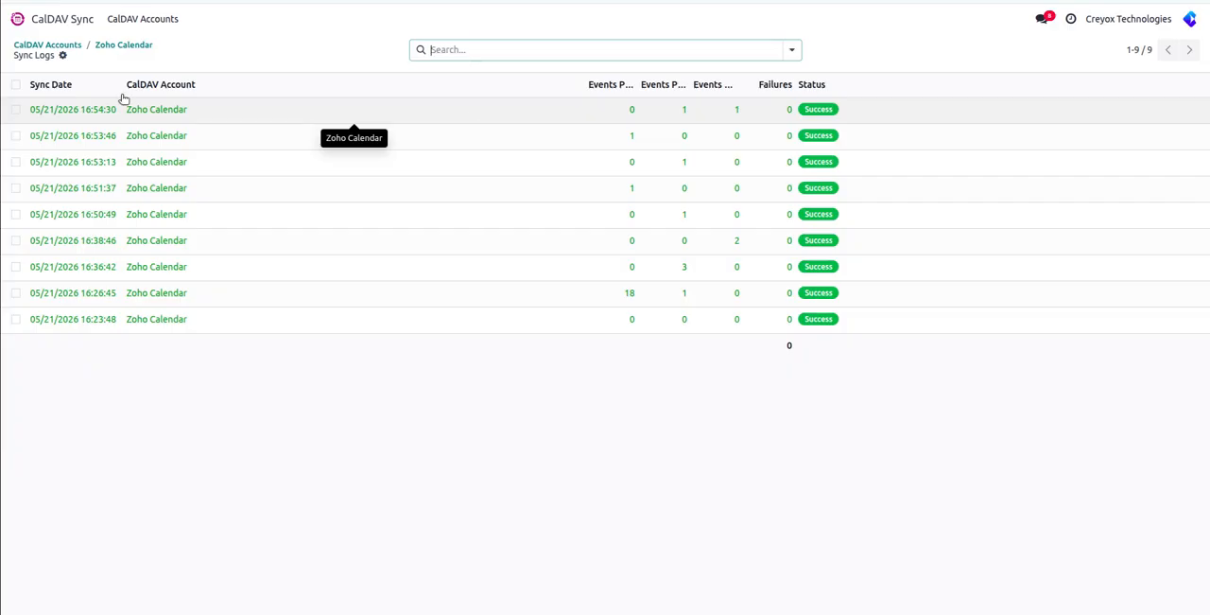
Reopen the Zoho Calendar account from the CalDAV accounts list and return to Odoo's home screen.
left_click(139, 23)
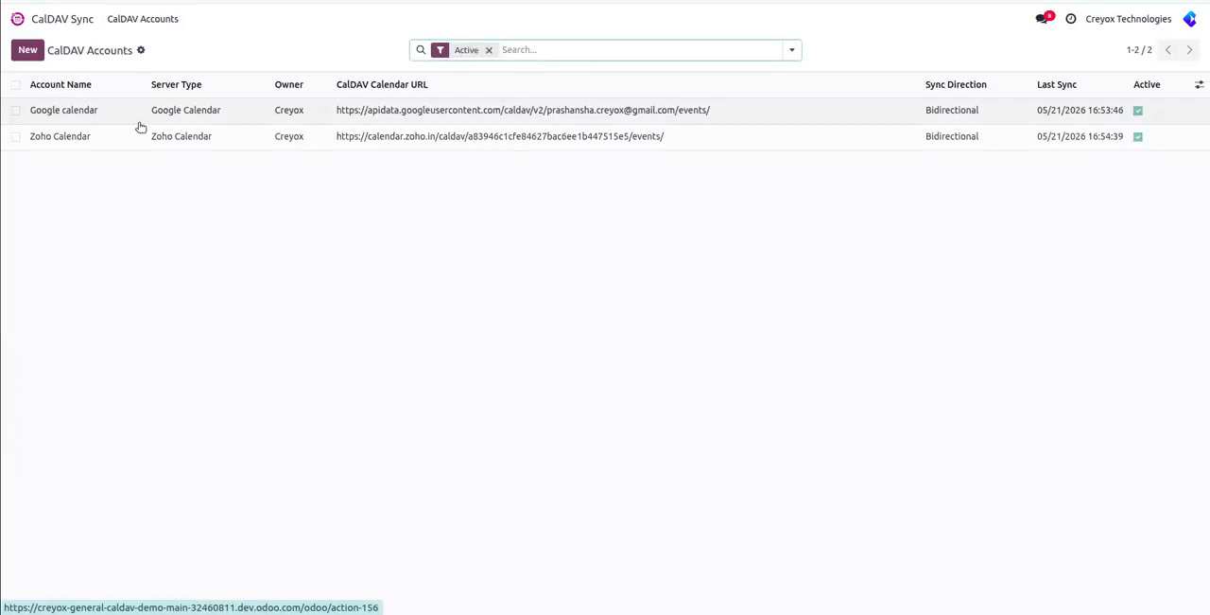
left_click(176, 139)
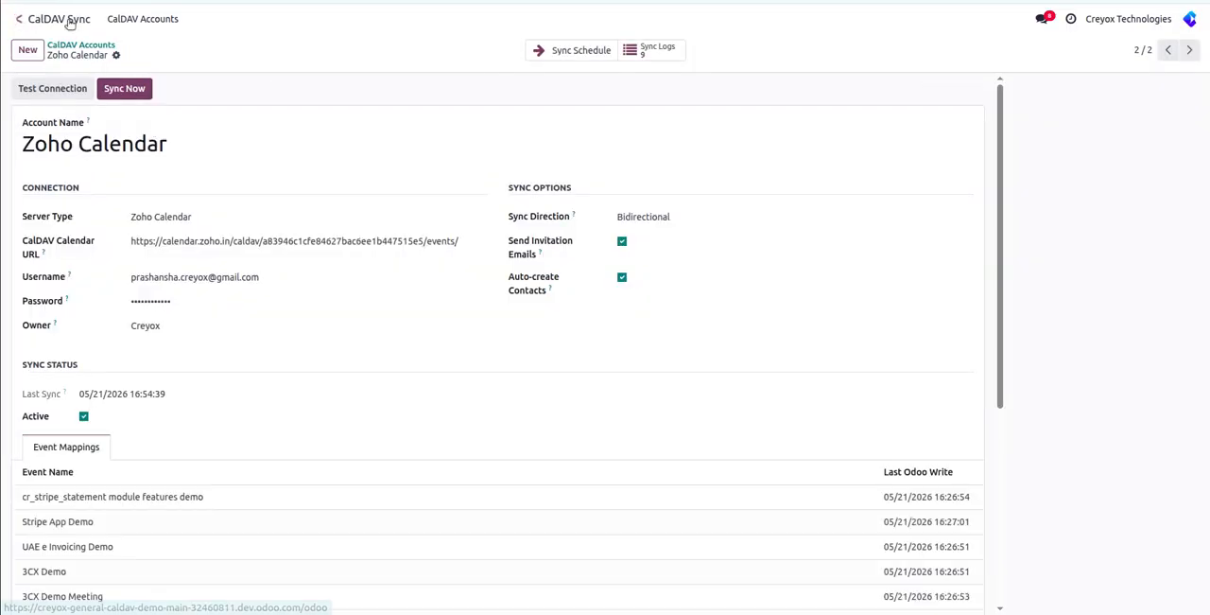
left_click(17, 18)
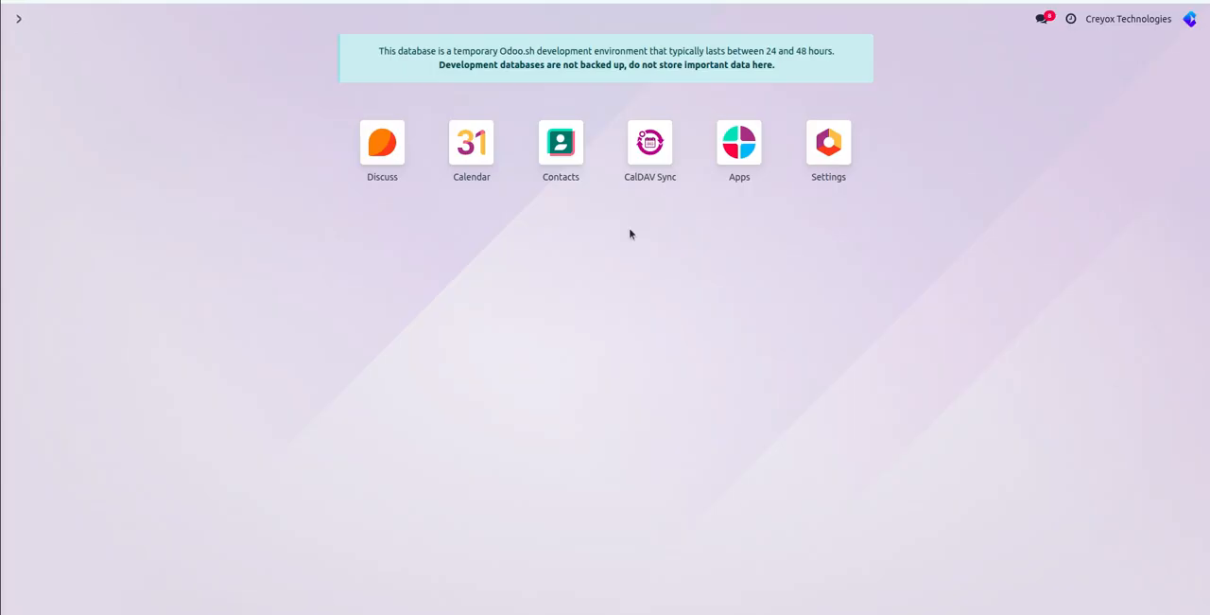